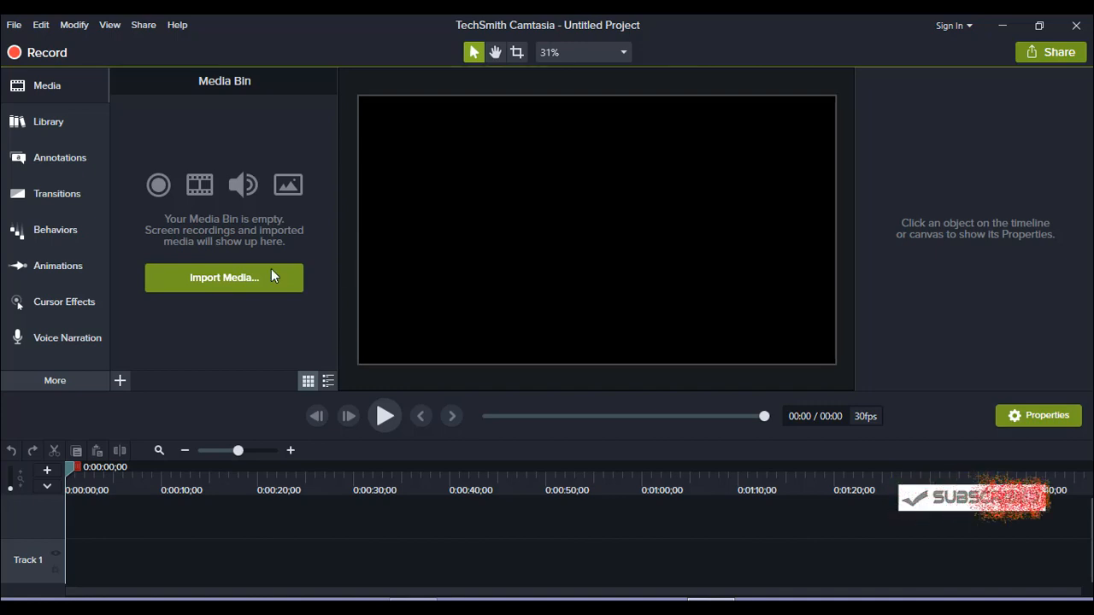
Import "how to download facebook video without software.mp4" from the Videos folder and place it at the start of Track 1
left_click(224, 278)
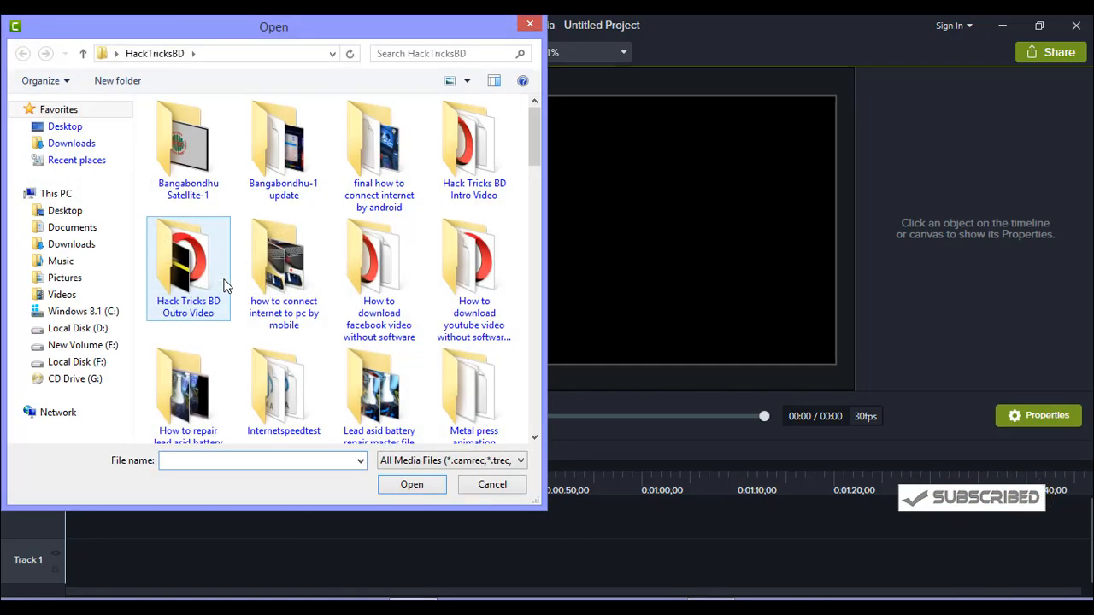
left_click(61, 295)
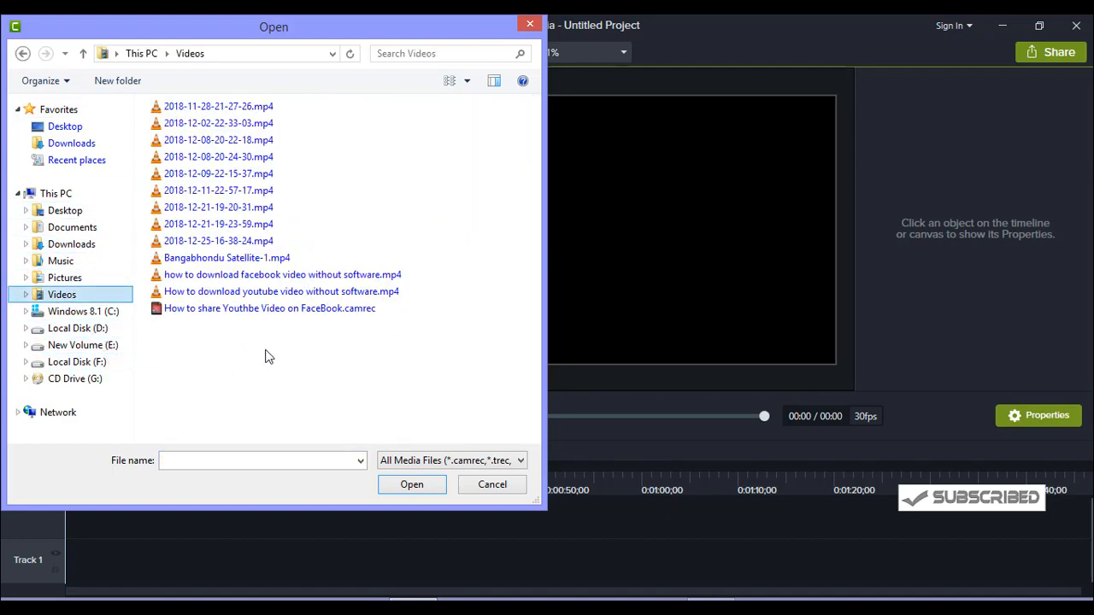
left_click(288, 279)
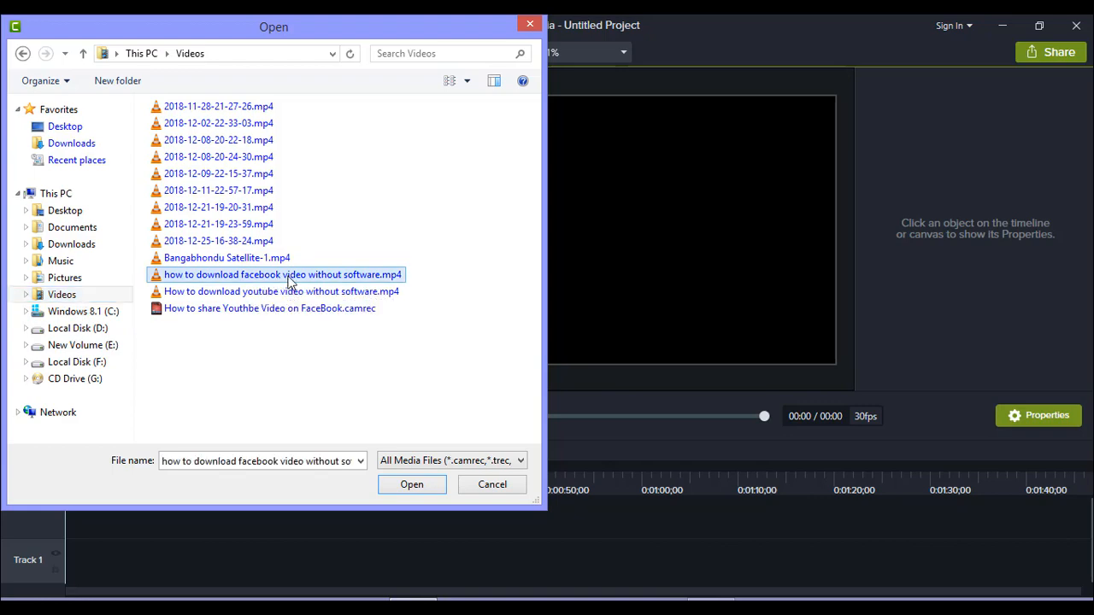
left_click(427, 487)
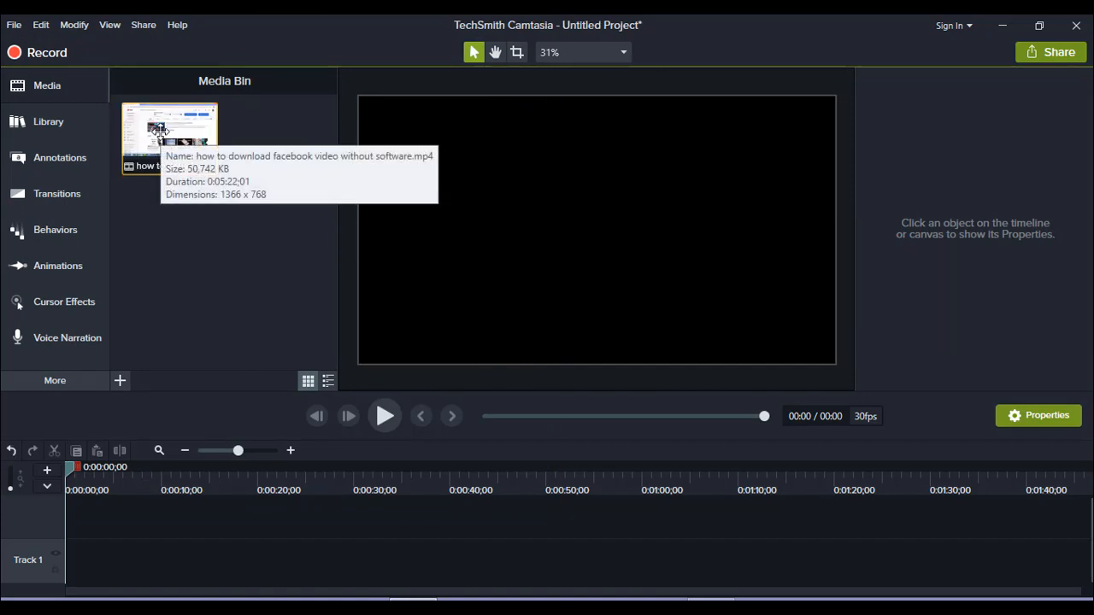
left_click_drag(159, 131, 64, 584)
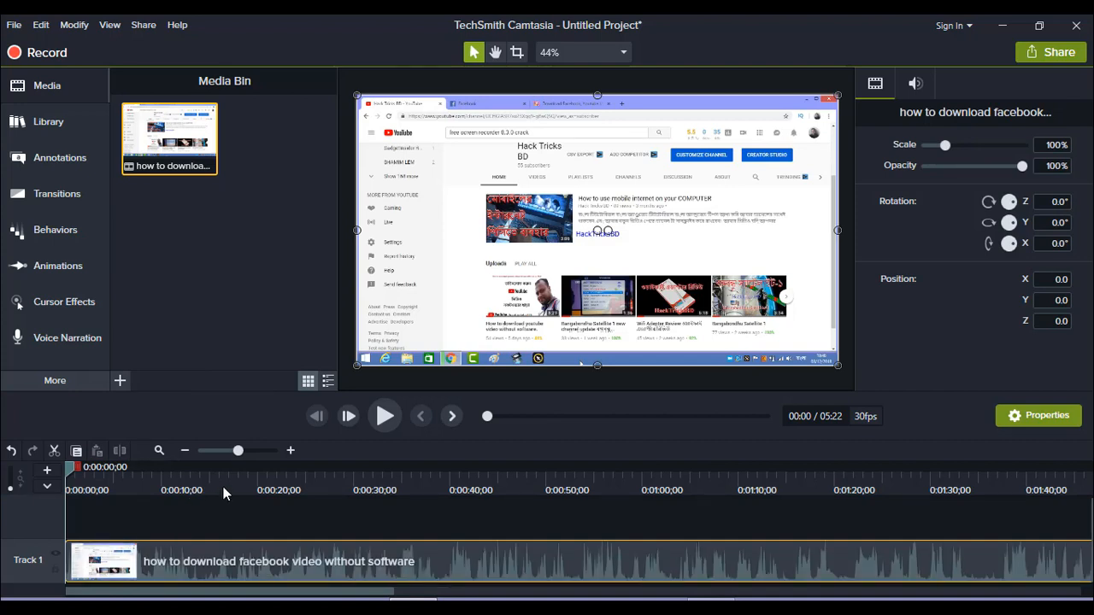
Preview the first seconds of the video and return the playhead to the start of the timeline
left_click(385, 415)
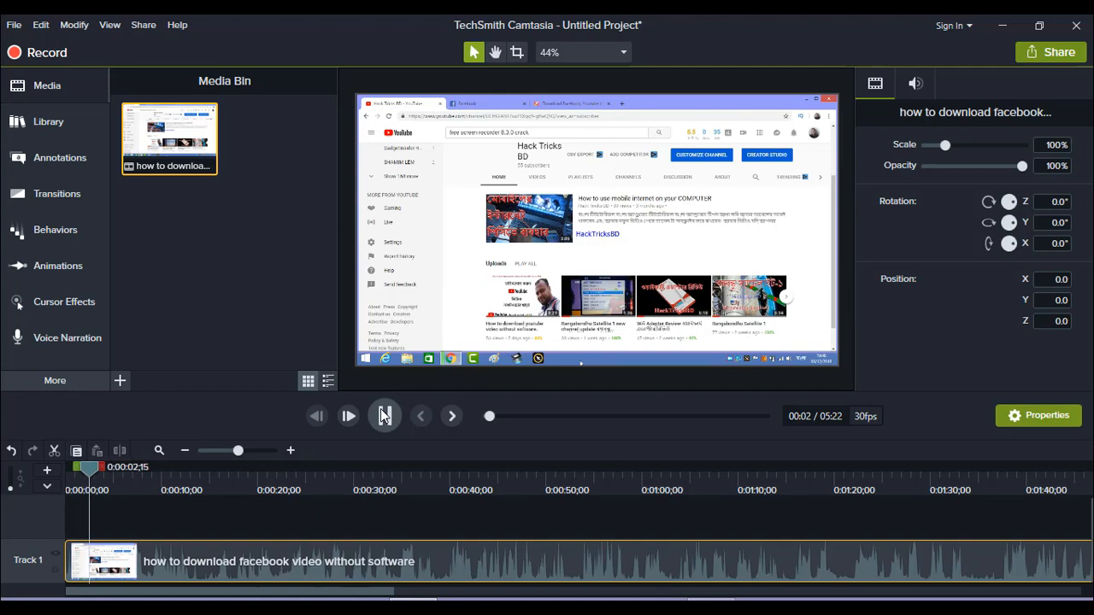
left_click(383, 415)
left_click_drag(79, 467, 65, 471)
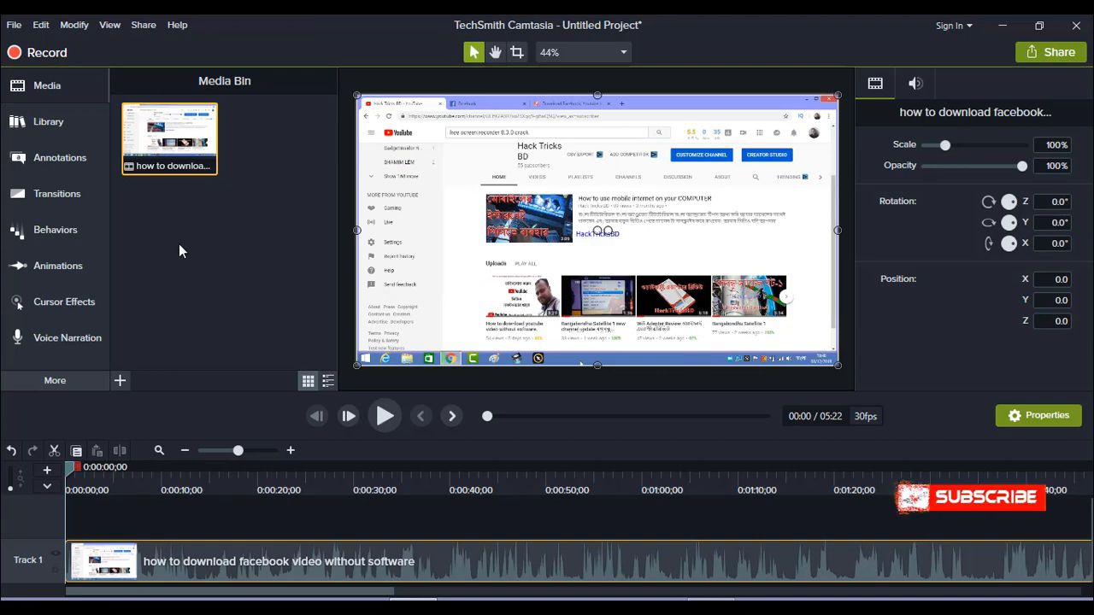
Browse the annotation callouts available in the Bold and Urban styles
left_click(55, 156)
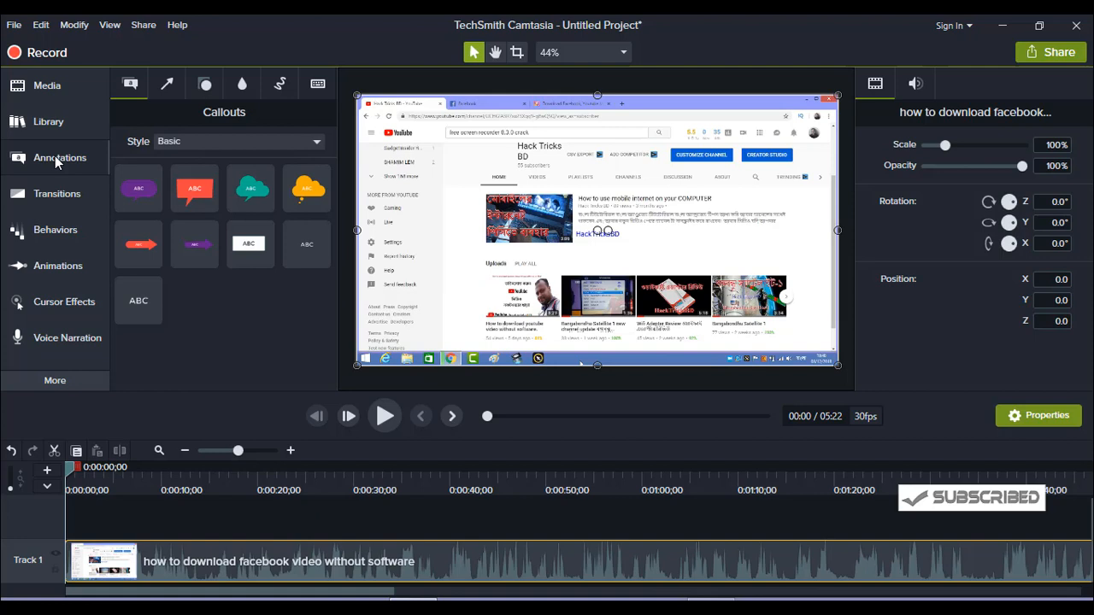
left_click(318, 141)
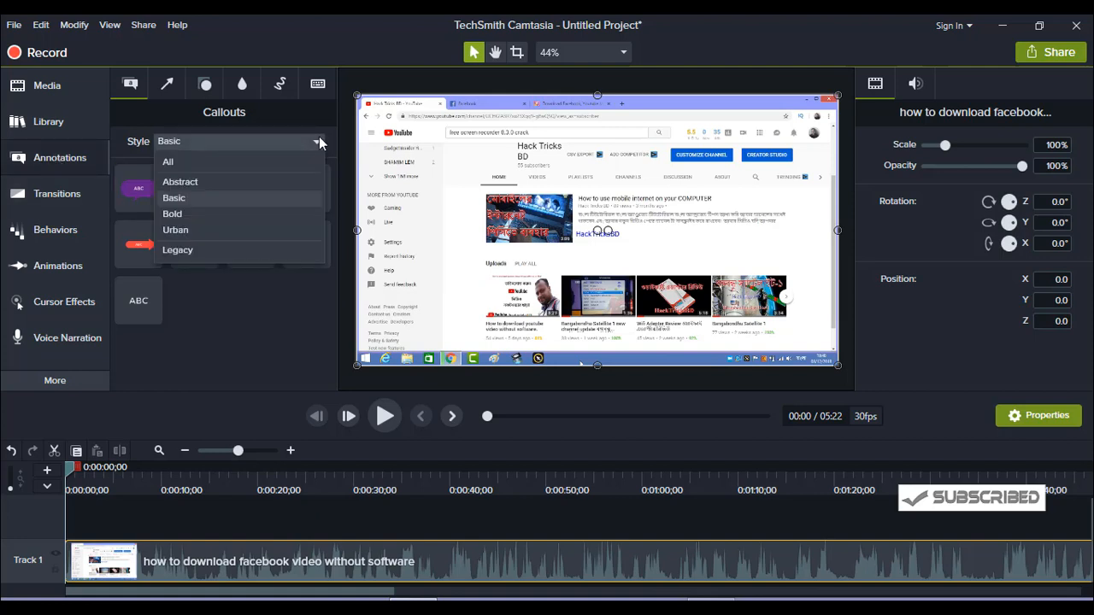
left_click(193, 214)
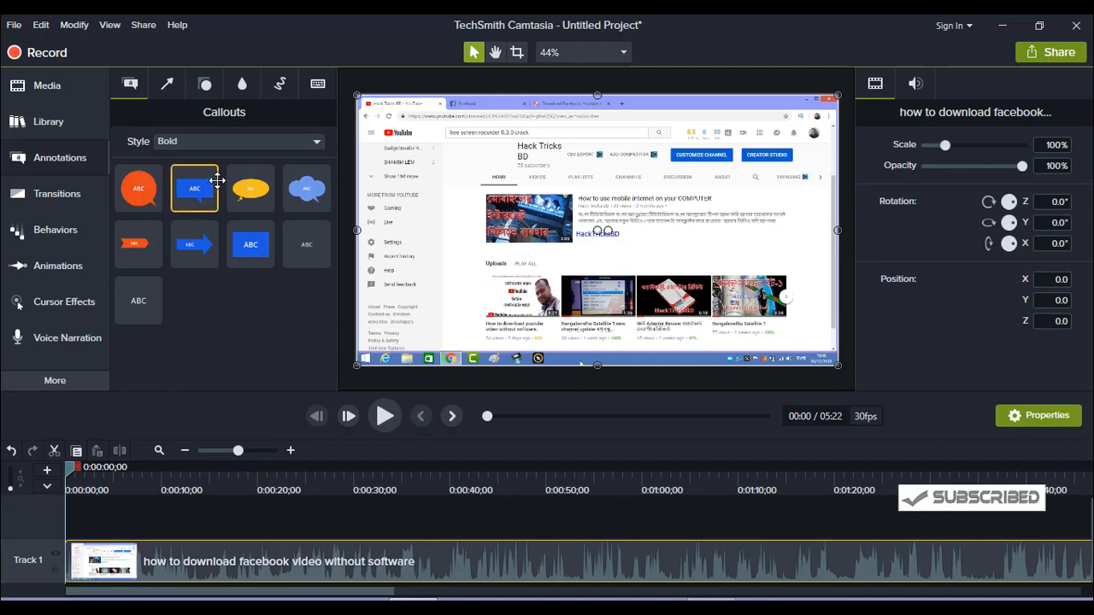
left_click(313, 143)
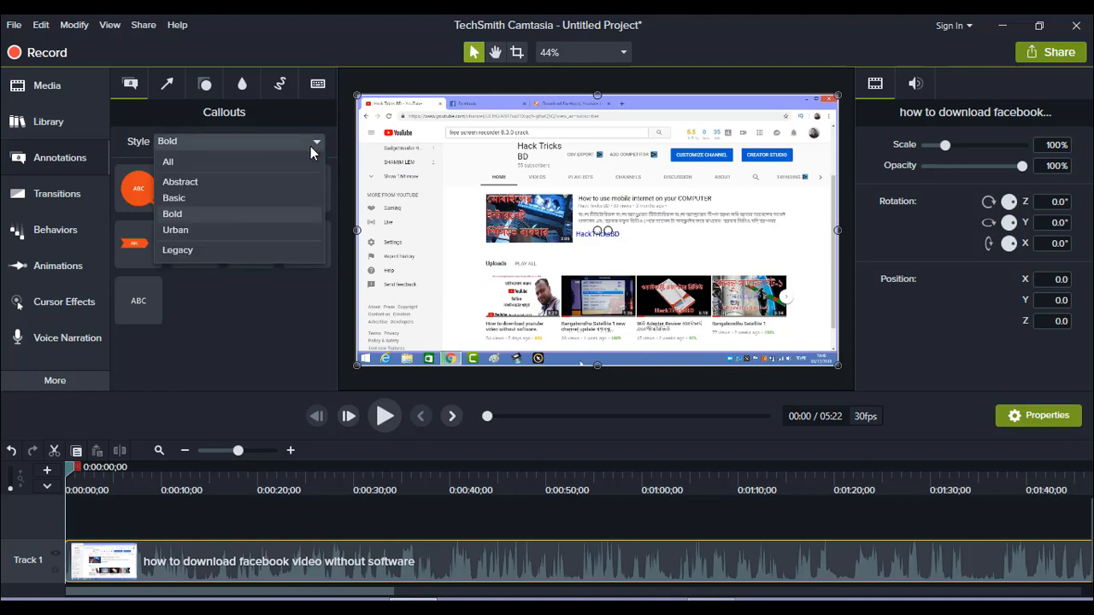
left_click(203, 230)
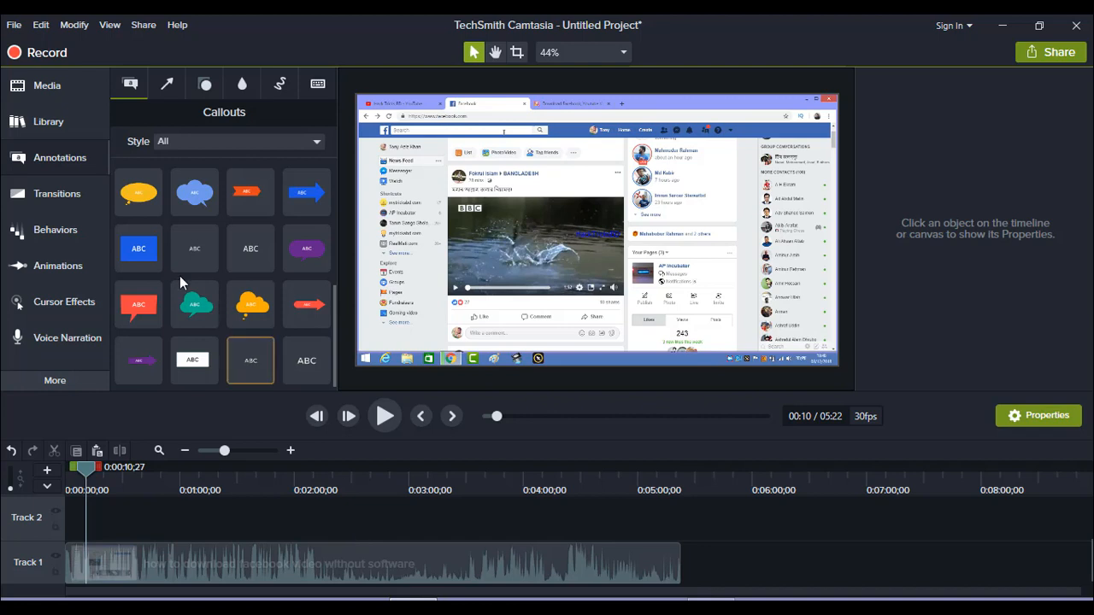
Add the blue rectangle callout at 0:00:10;27 and shape it into a bar spanning the video's full width along its lower edge
left_click(195, 192)
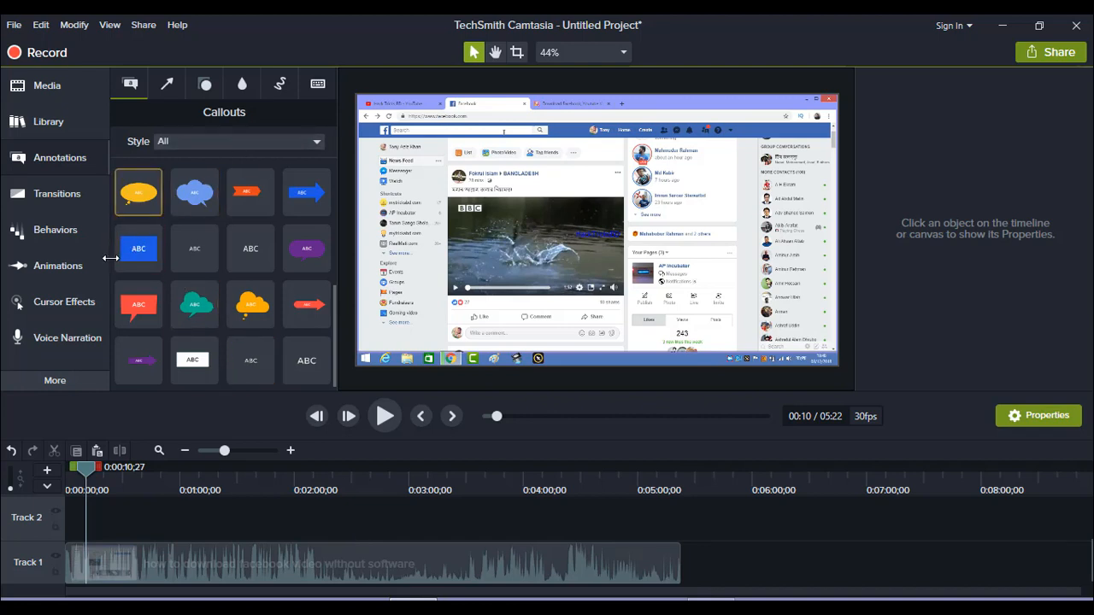
left_click_drag(141, 247, 352, 339)
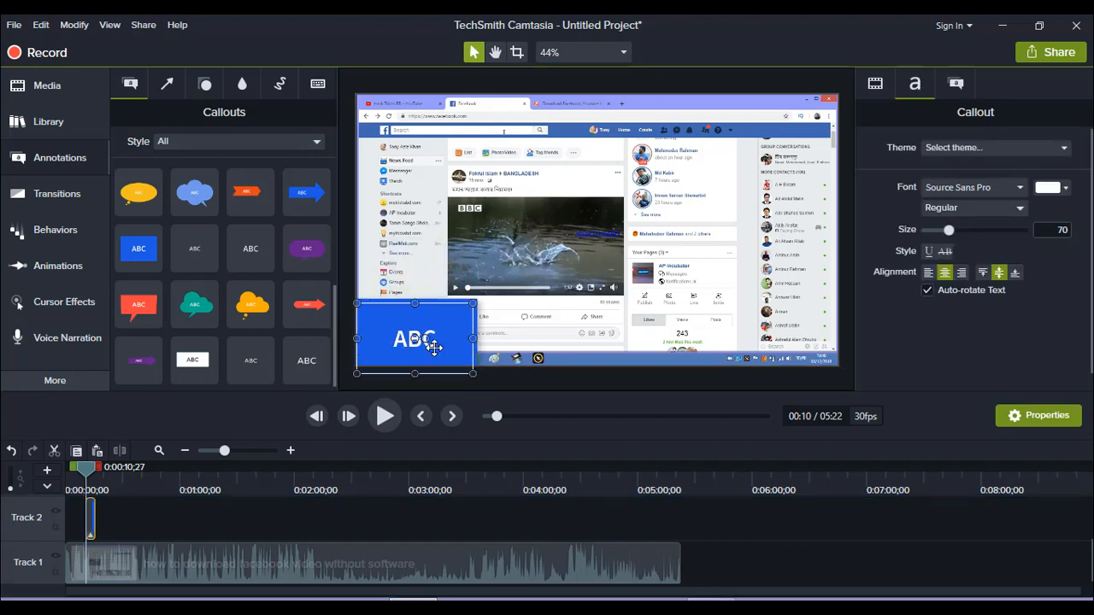
left_click_drag(473, 340, 840, 366)
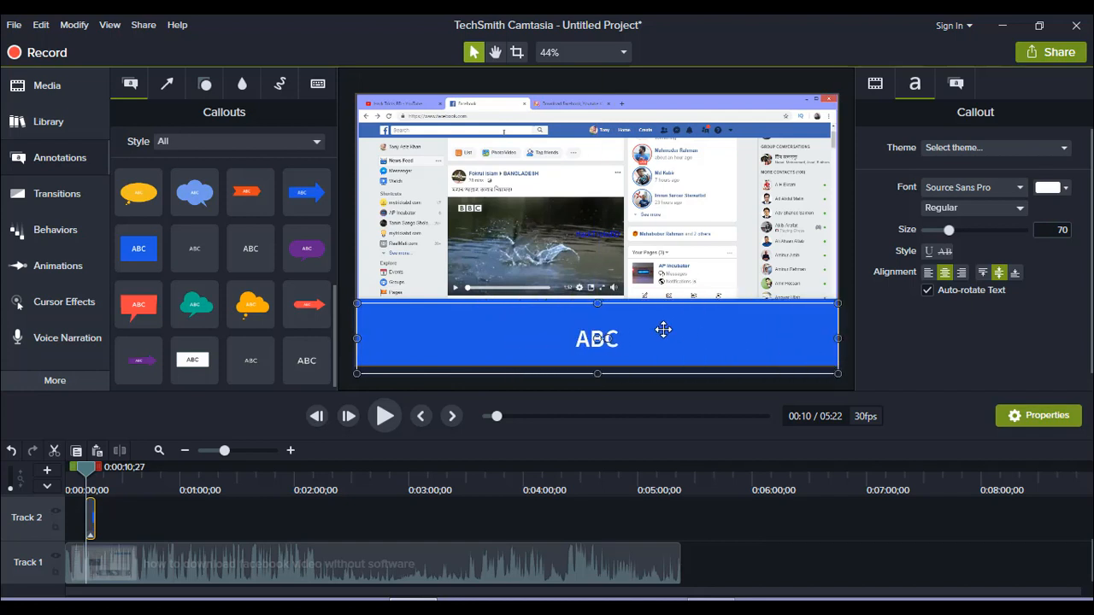
left_click_drag(597, 304, 597, 343)
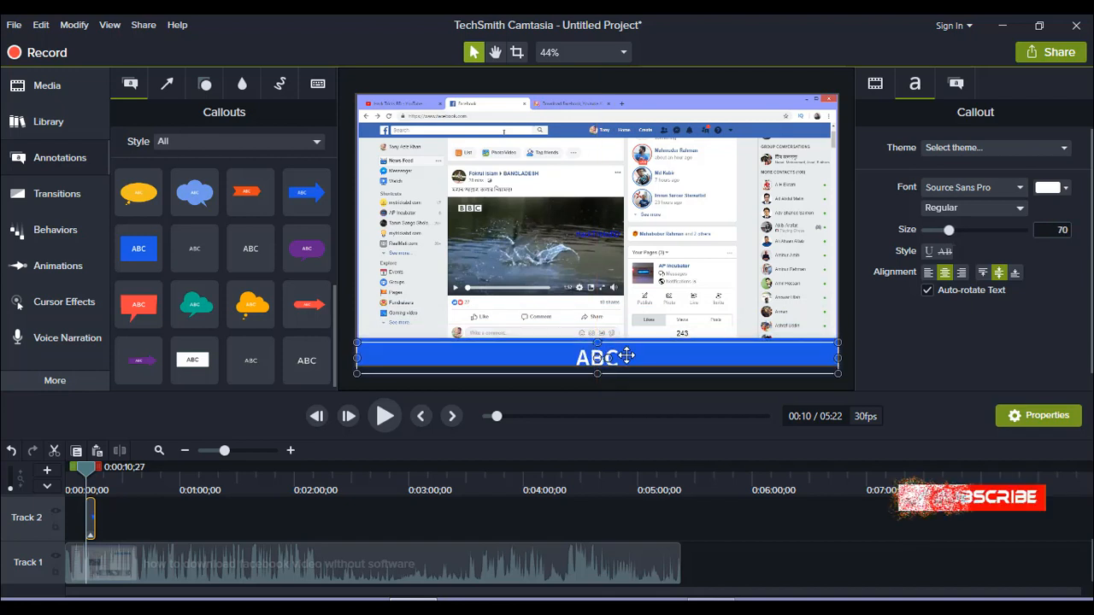
Delete the placeholder text from the blue bar and make the bar slightly thinner
double_click(624, 357)
key("BackSpace")
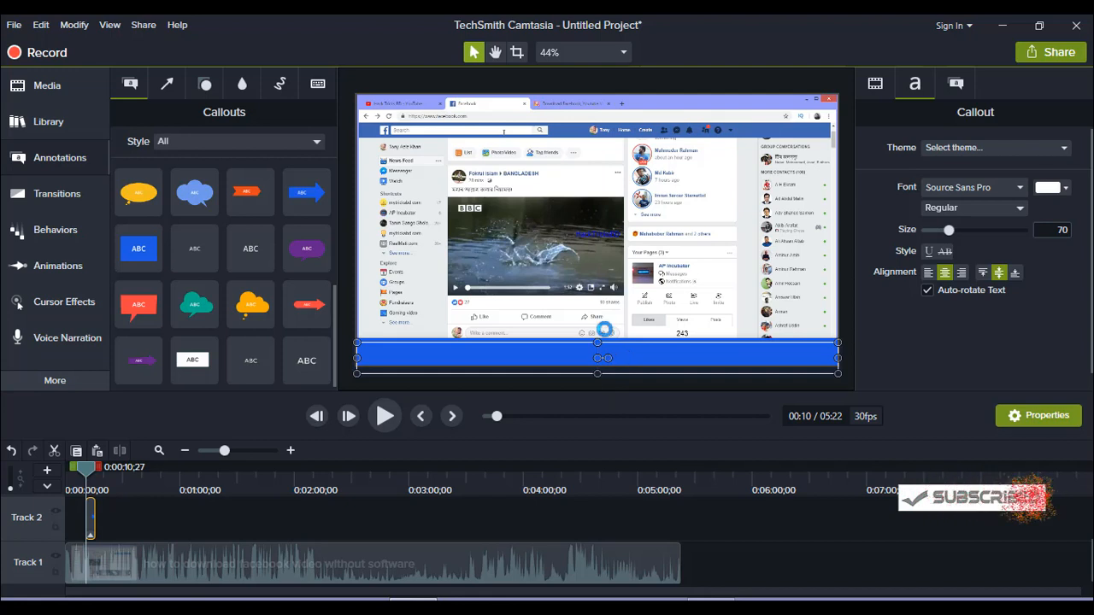
left_click_drag(597, 342, 597, 347)
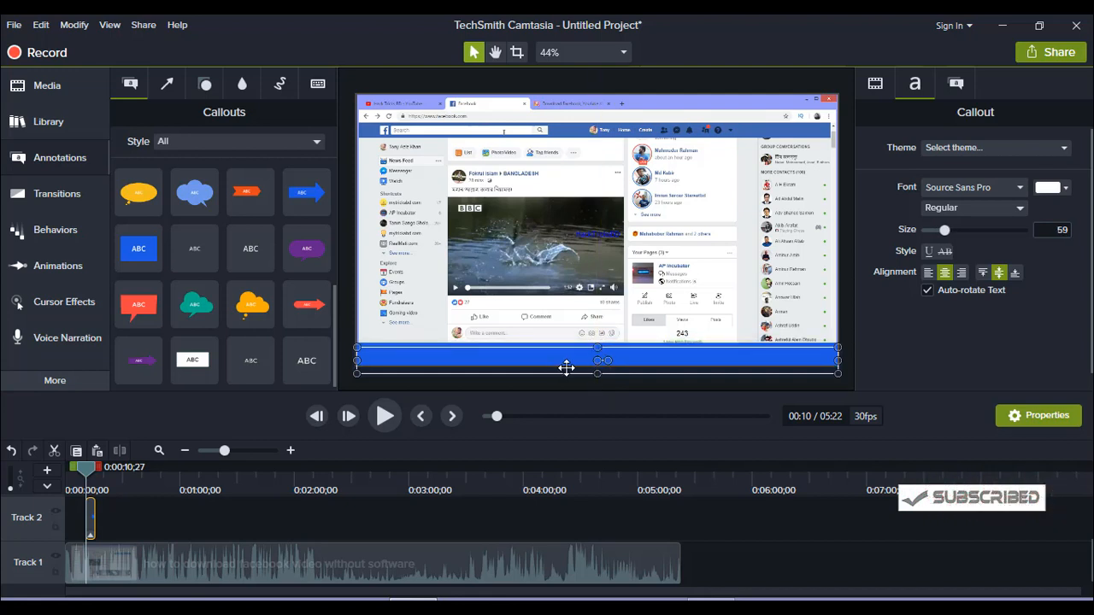
Extend the blue bar on Track 2 to about 0:00:25 and add a plain ABC text callout above it on Track 3
left_click(539, 324)
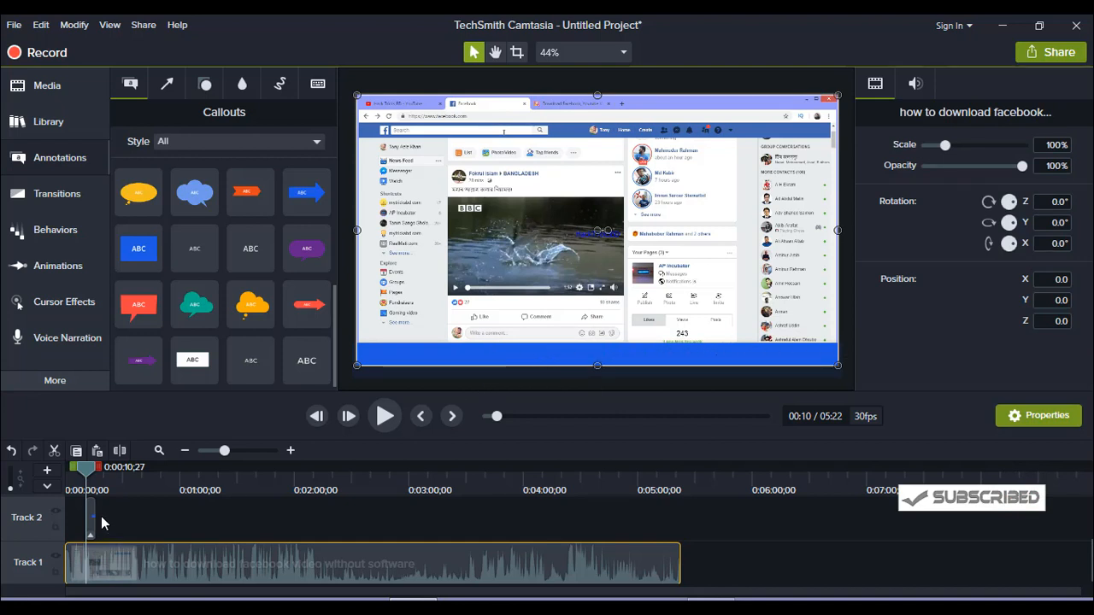
left_click_drag(95, 523, 113, 518)
scroll(174, 524, "up", 1)
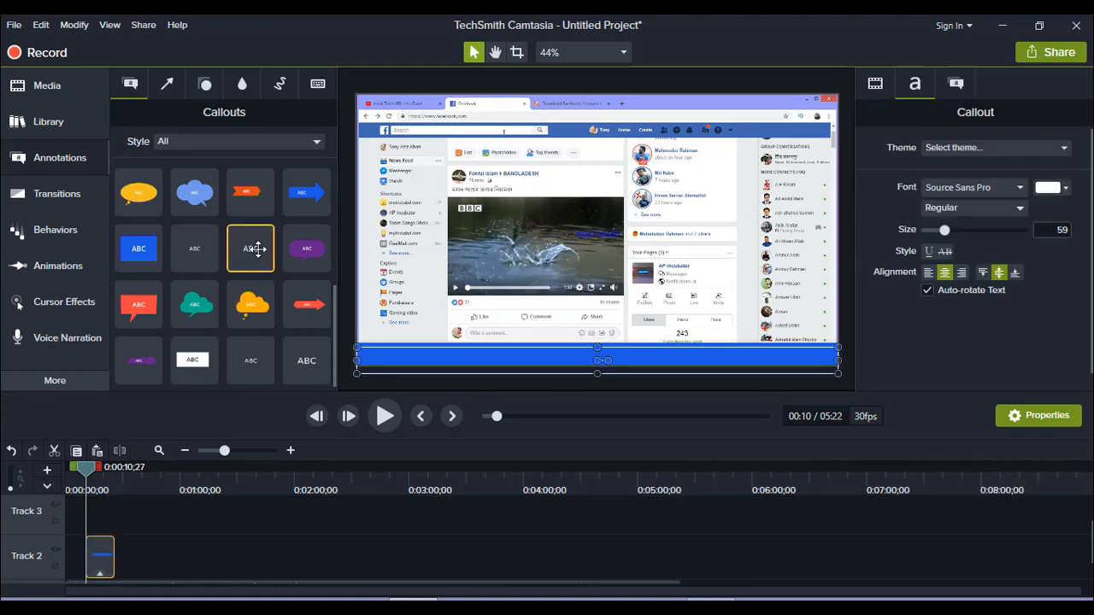
left_click_drag(305, 359, 114, 521)
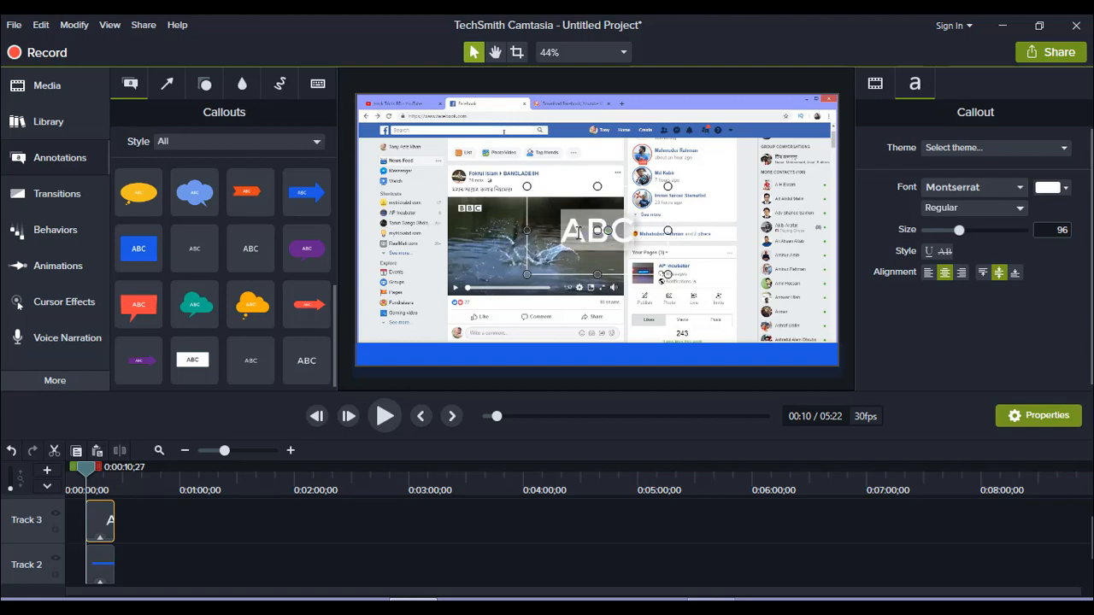
type("W")
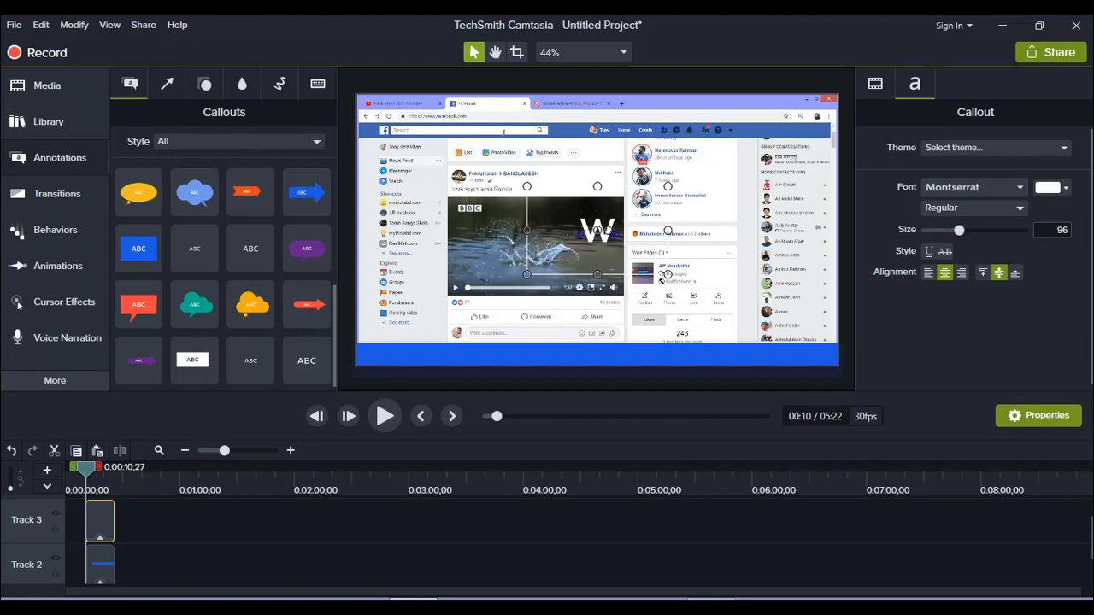
type("elc")
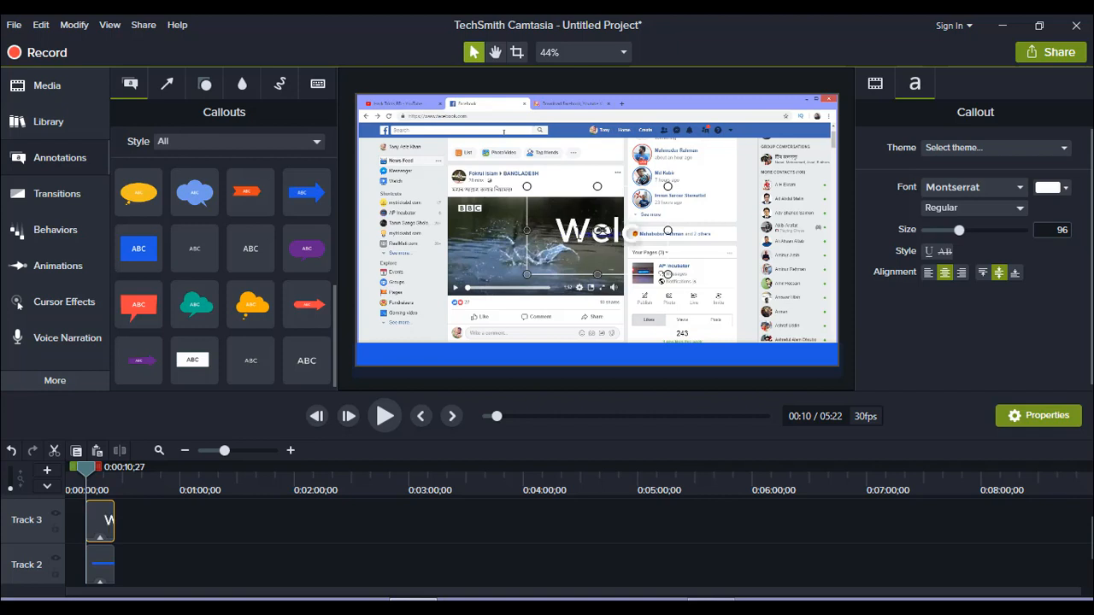
type("ome")
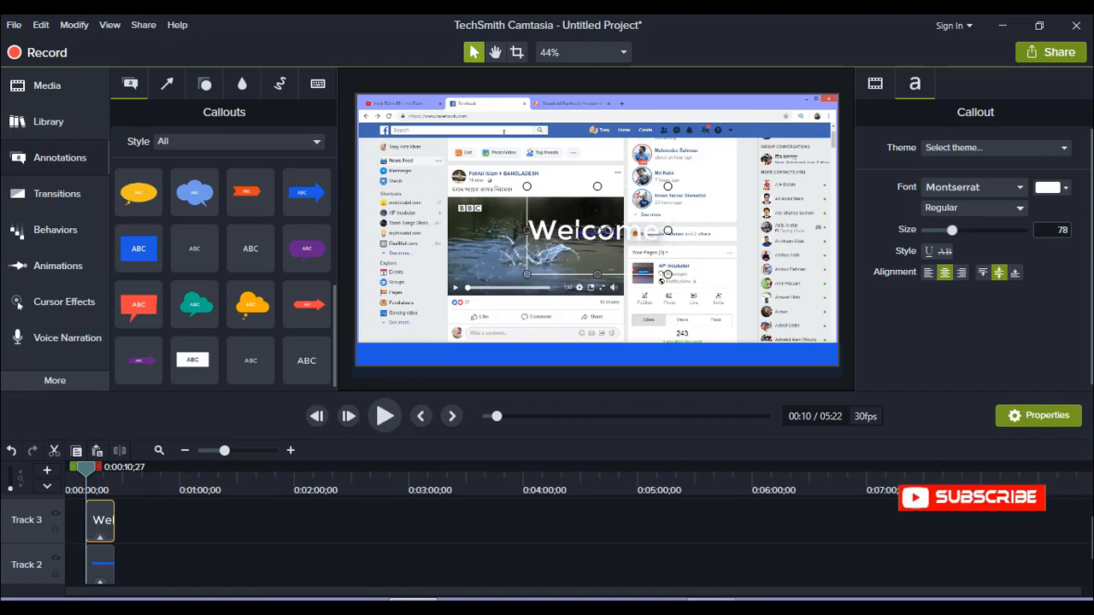
key("BackSpace")
key("BackSpace")
key("BackSpace")
key("BackSpace")
key("BackSpace")
key("BackSpace")
key("BackSpace")
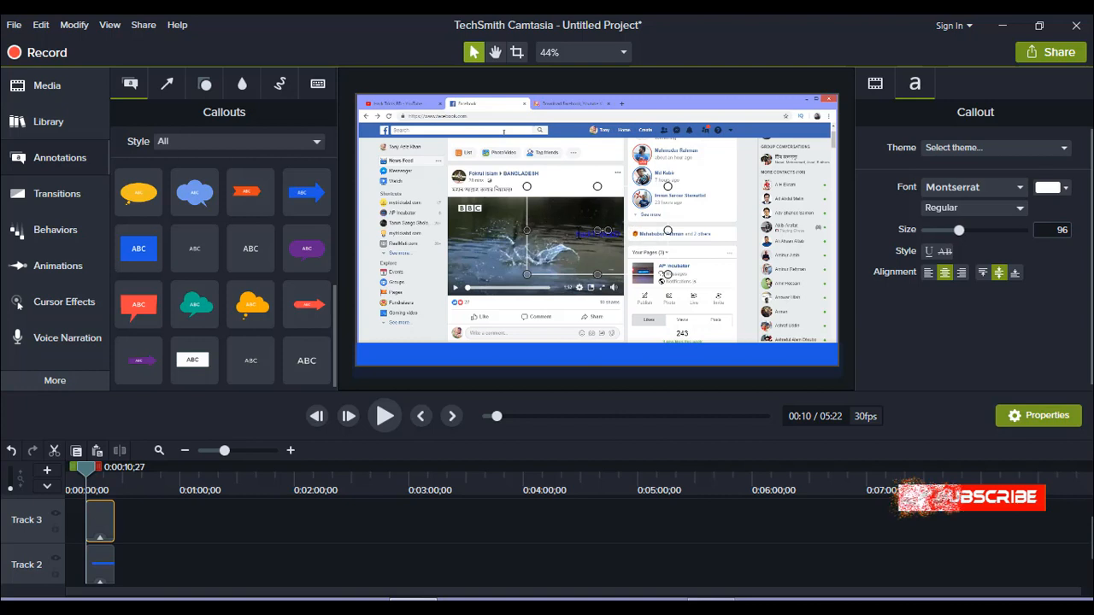
Enter "Please subscribe my channel" as the text of the callout on Track 3
type("Ple")
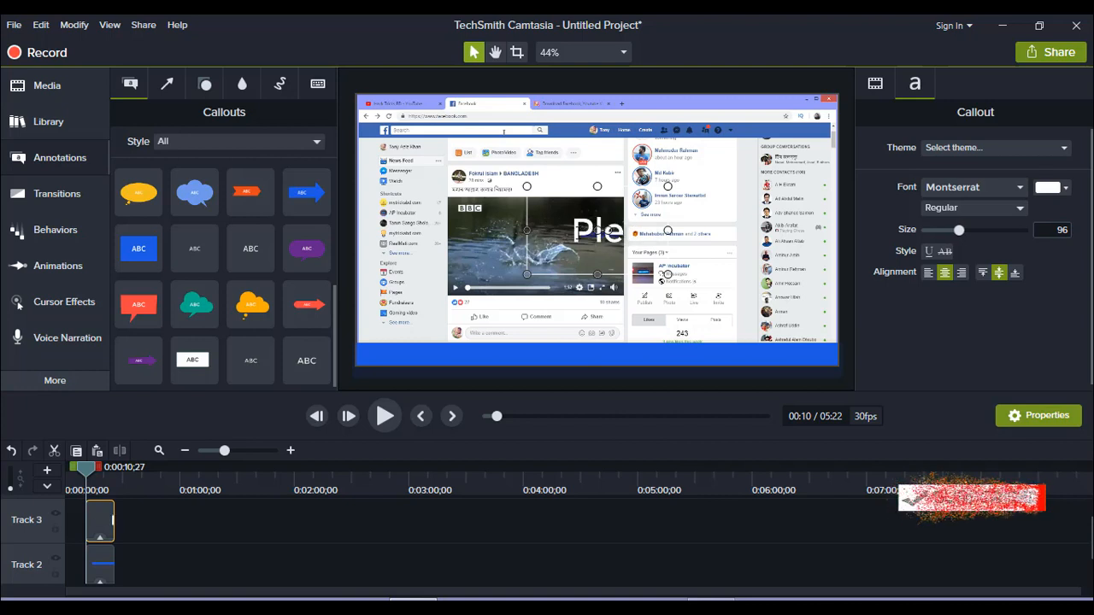
type("ase")
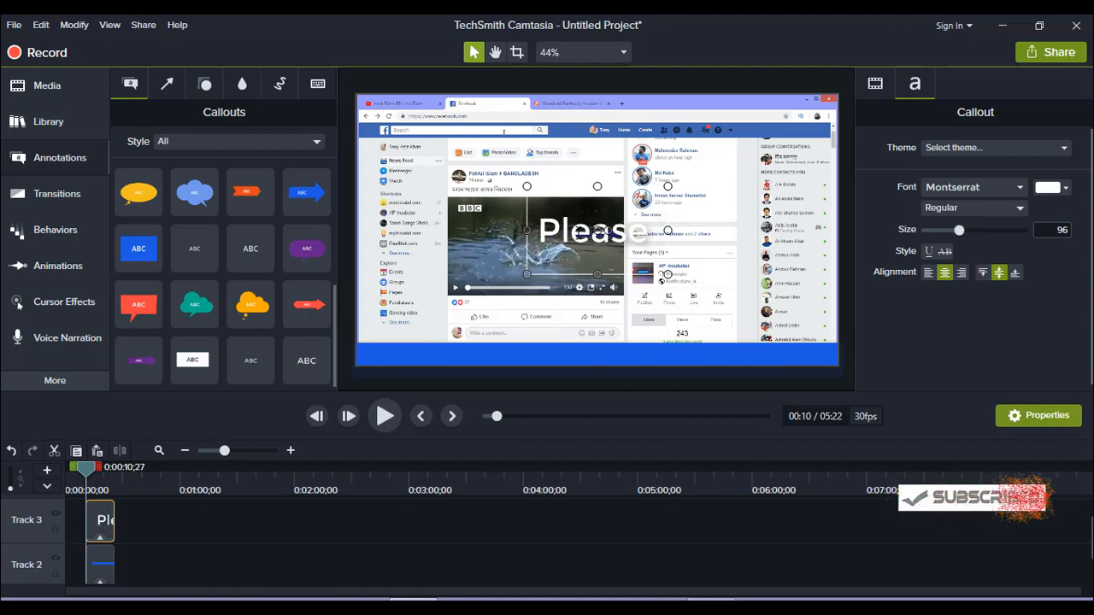
type(" subs")
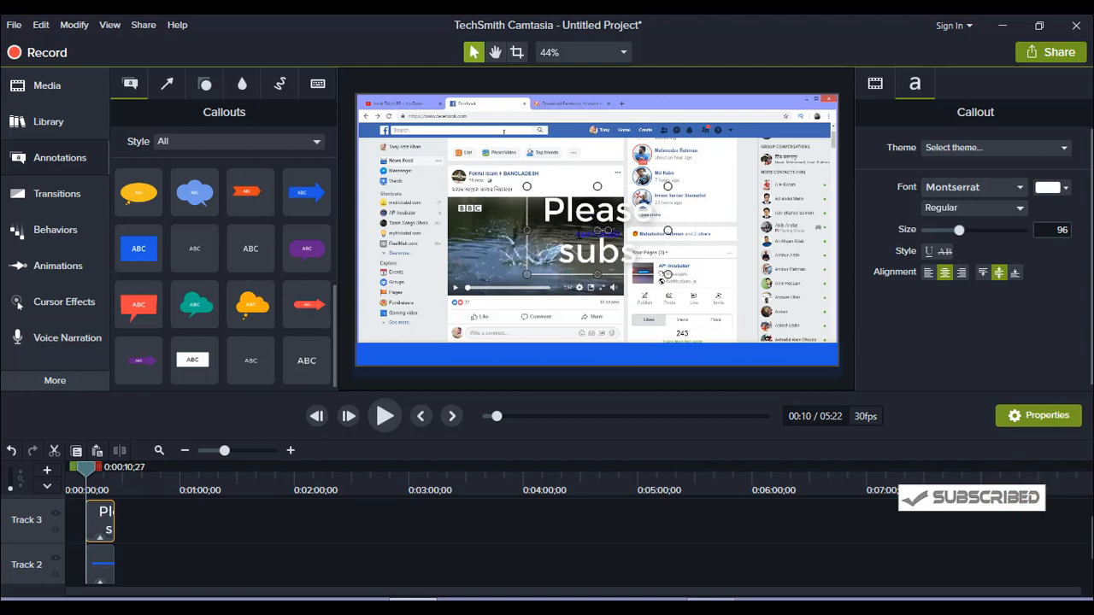
type("cribe")
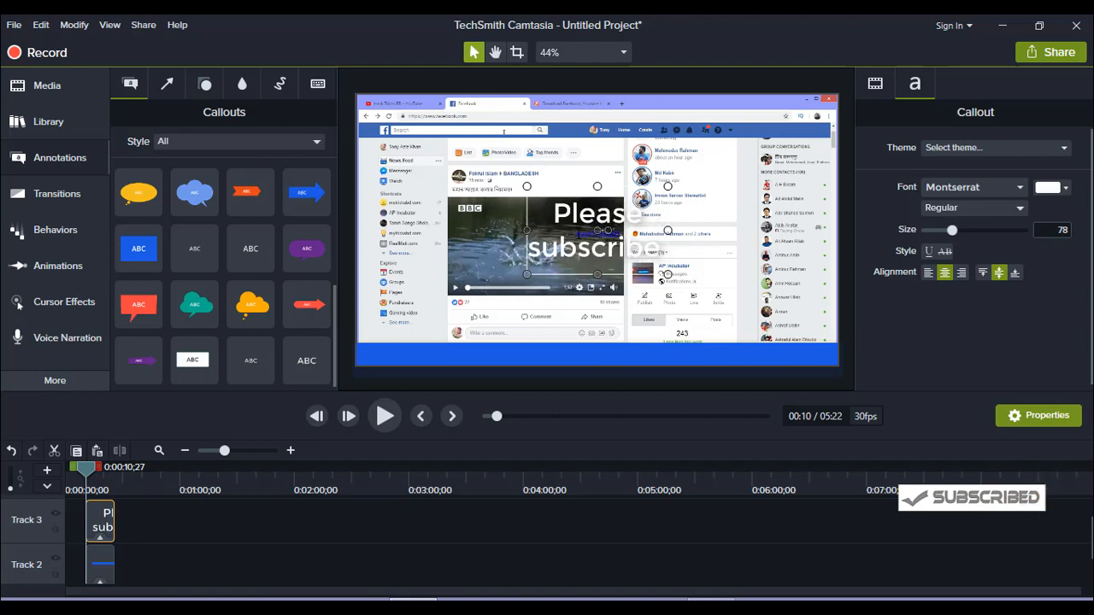
type(" my ch")
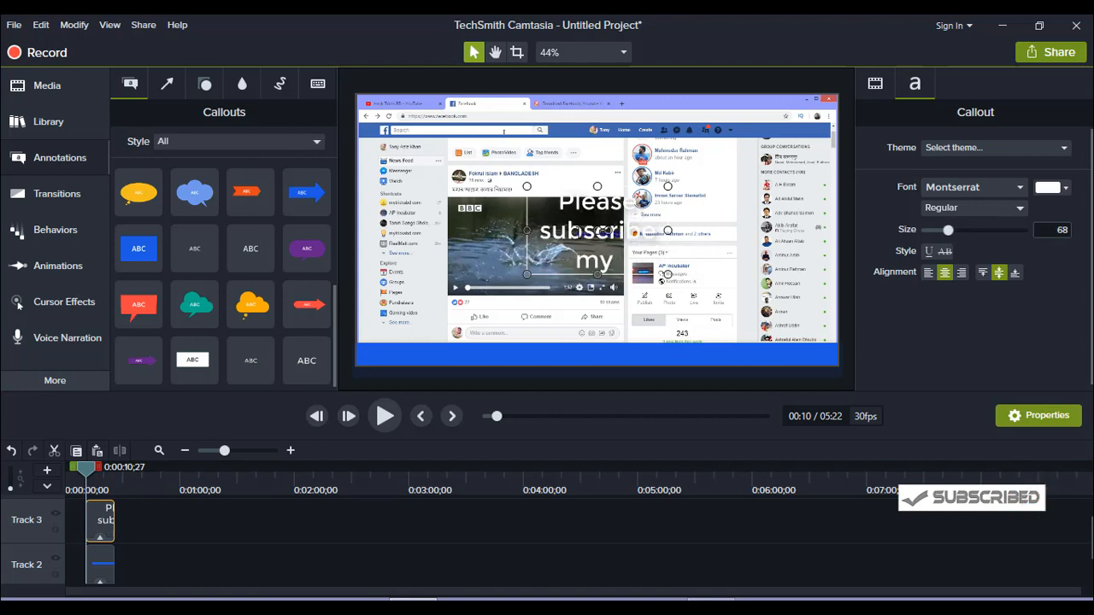
type("anne")
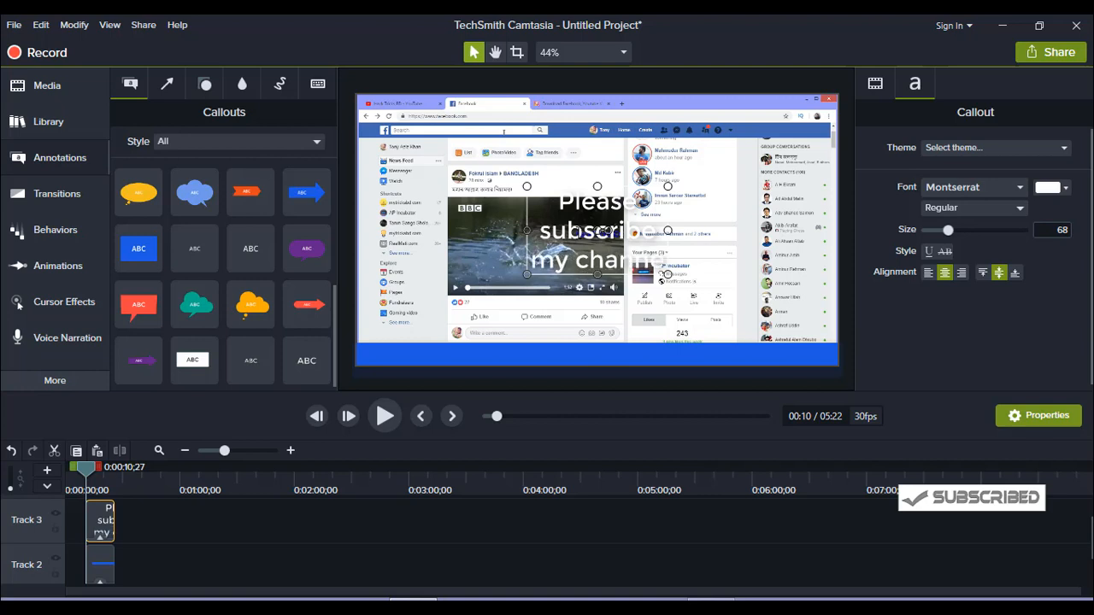
type("l")
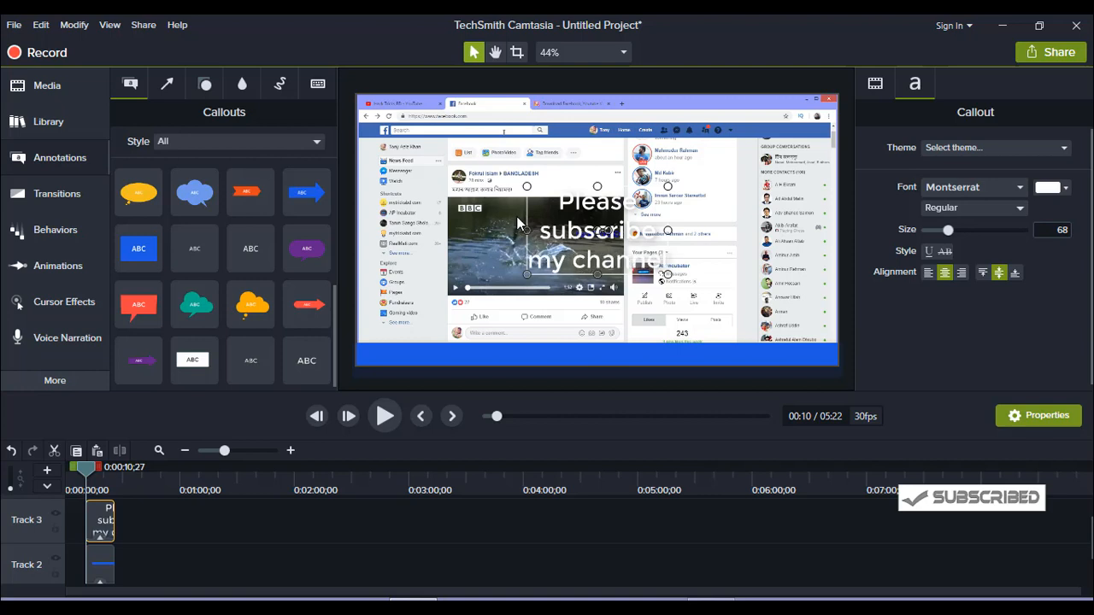
Widen the text callout on both sides to about the video's full width so its text fits on one line
left_click_drag(523, 232, 386, 258)
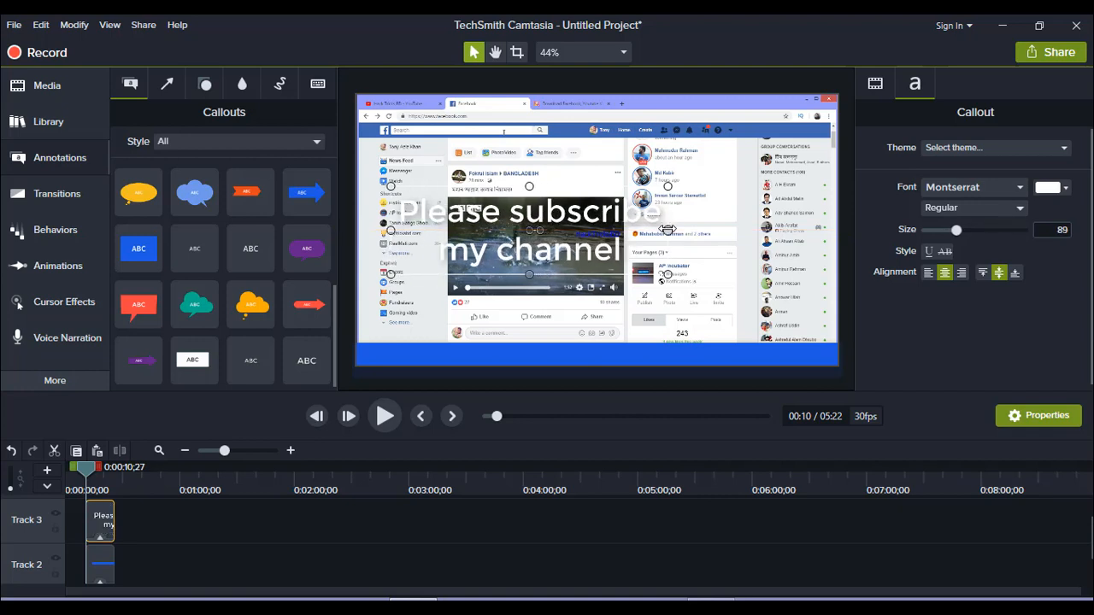
left_click_drag(668, 229, 837, 230)
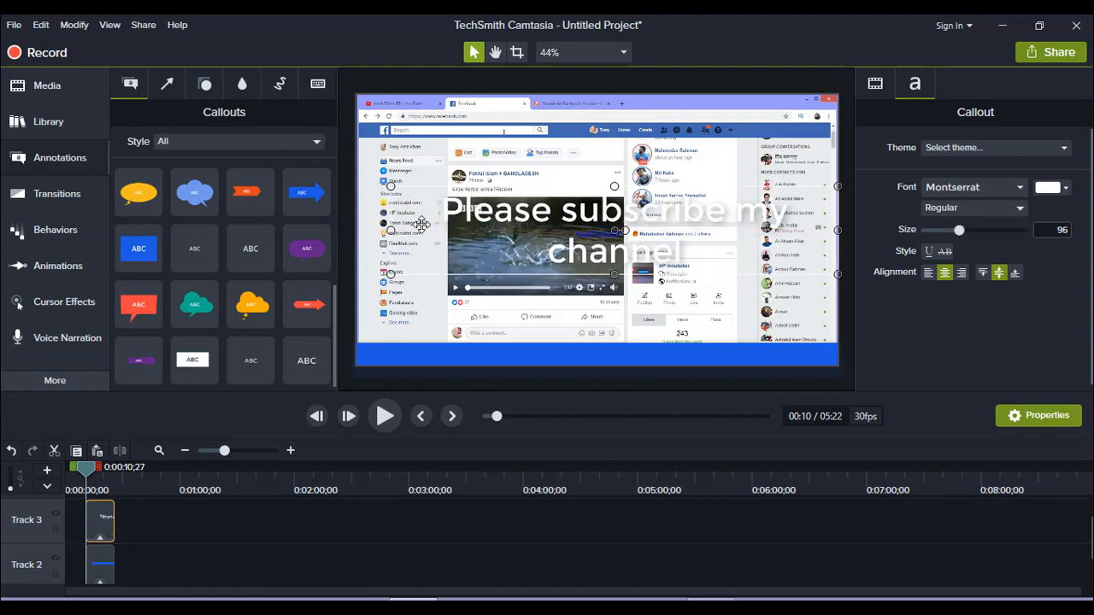
left_click_drag(390, 230, 340, 234)
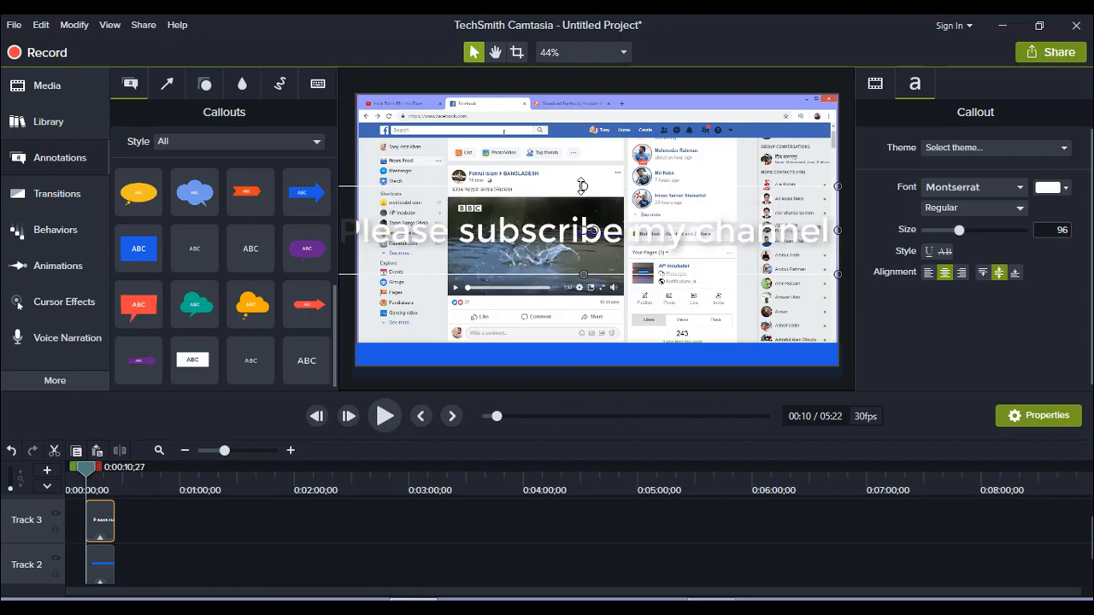
Shrink the text callout to the blue bar's height at font size 63 and move it just past the video's right edge
left_click_drag(582, 186, 535, 340)
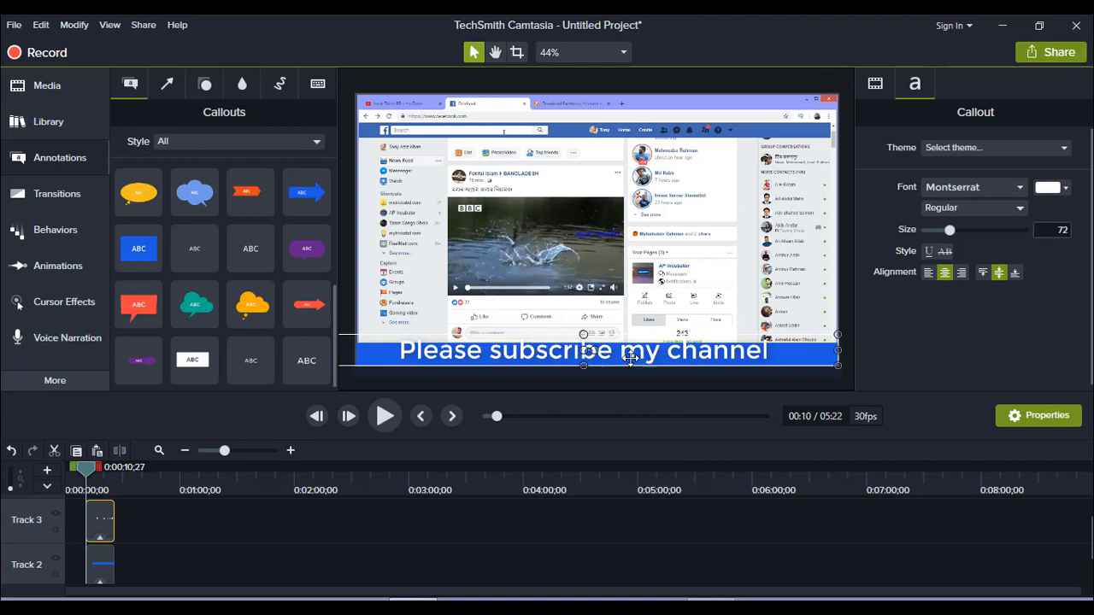
left_click_drag(584, 334, 585, 341)
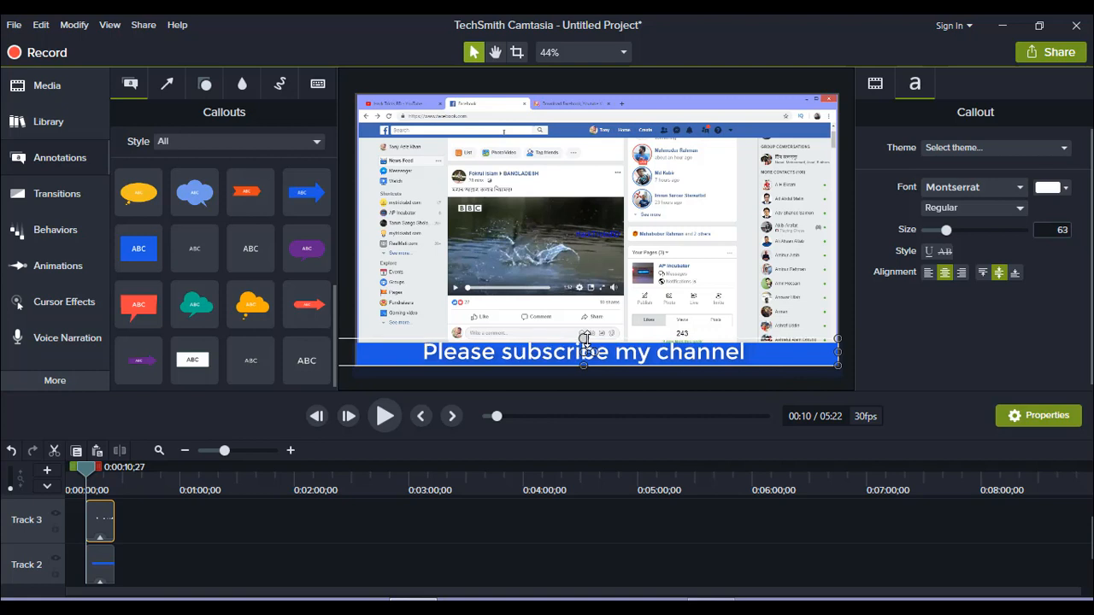
left_click_drag(454, 351, 741, 355)
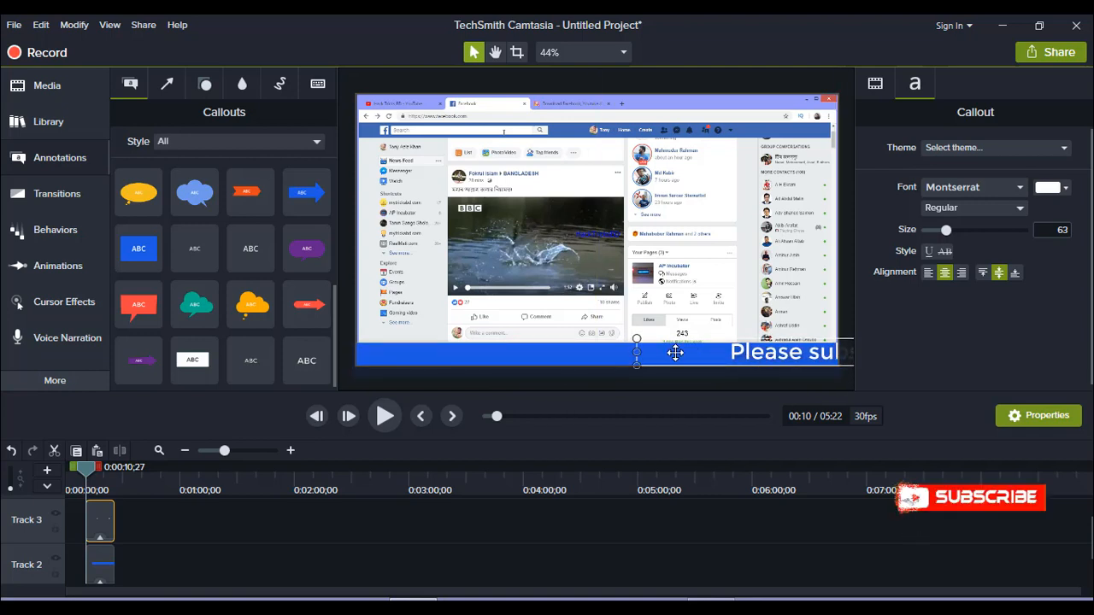
left_click_drag(675, 353, 847, 352)
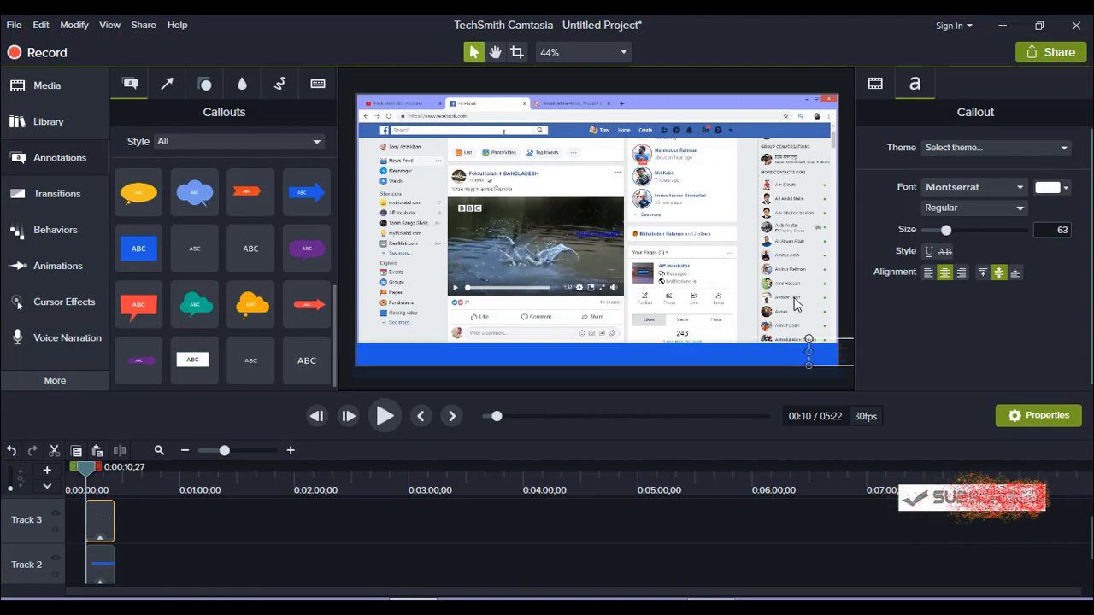
Add a Custom animation to the text callout on Track 3, ending at about 0:00:17, and select it
scroll(286, 554, "up", 1)
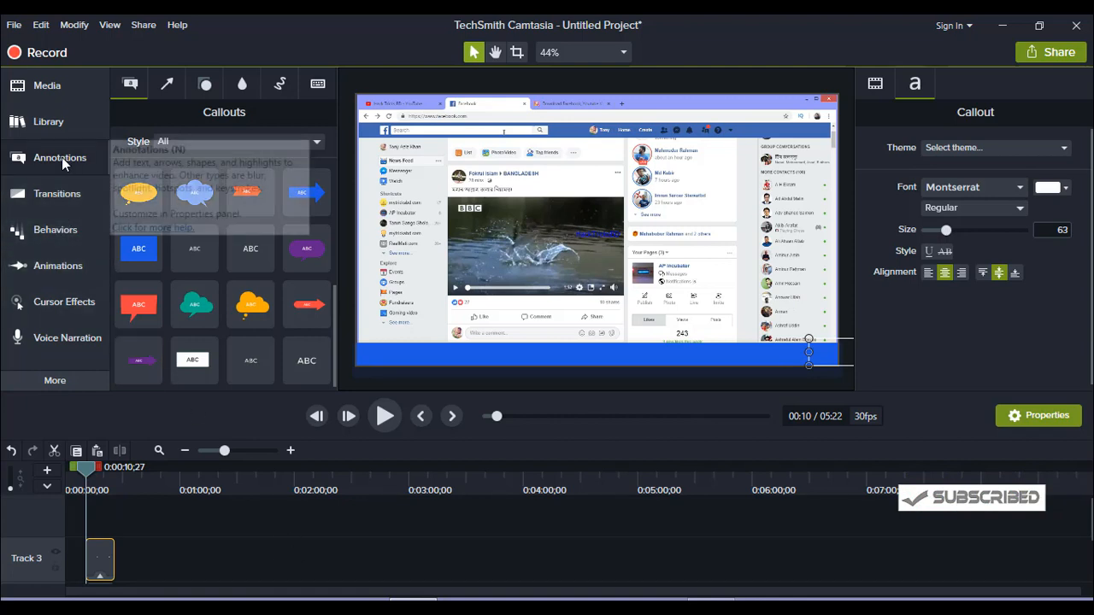
left_click(59, 268)
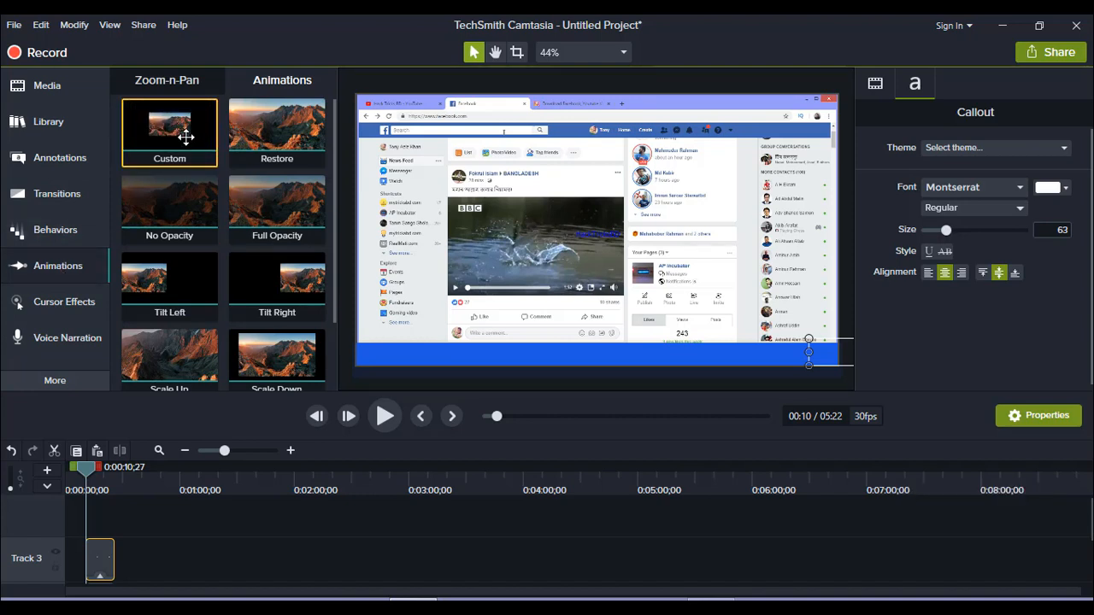
mouse_move(185, 122)
left_mouse_down()
mouse_move(142, 395)
mouse_move(99, 564)
left_mouse_up()
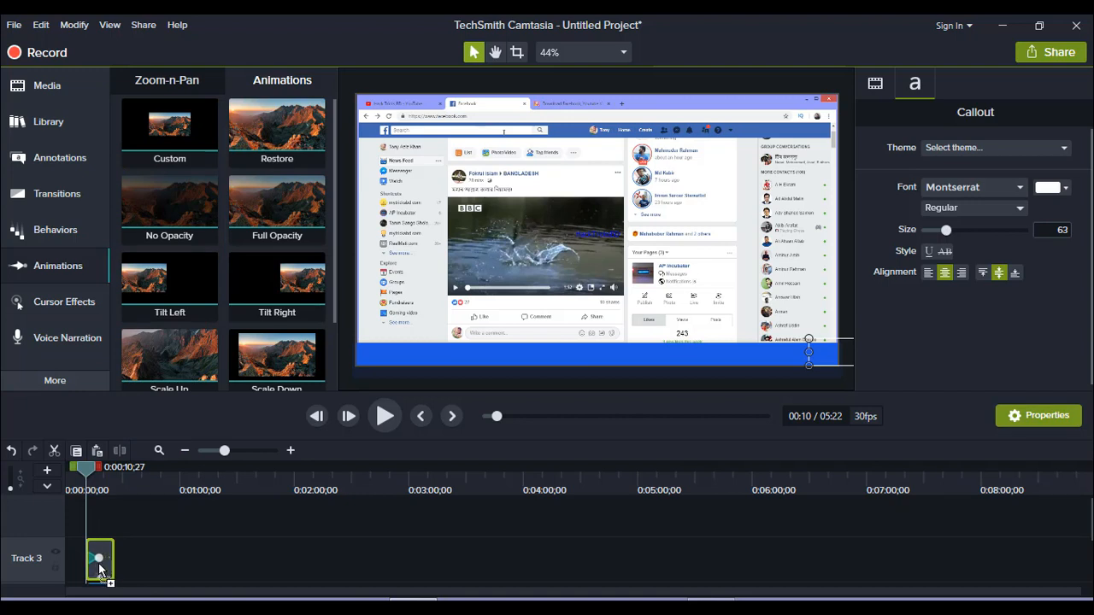
left_click(98, 563)
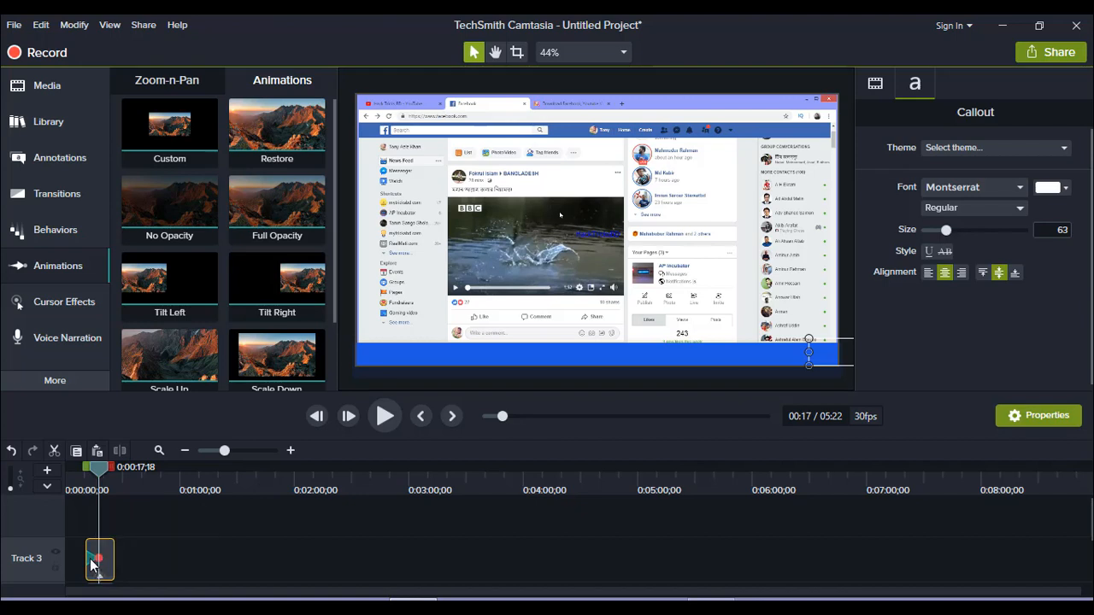
left_click(90, 558)
Set the animation's end position by moving the text along the blue bar until it is off the video's left edge
left_click_drag(820, 352, 471, 359)
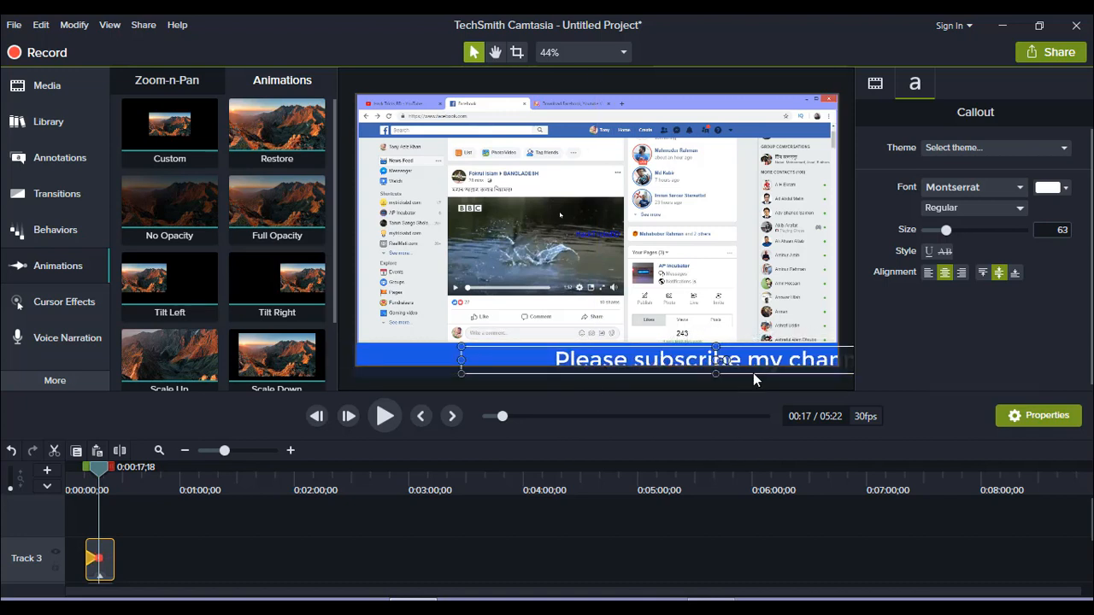
left_click_drag(761, 357, 448, 352)
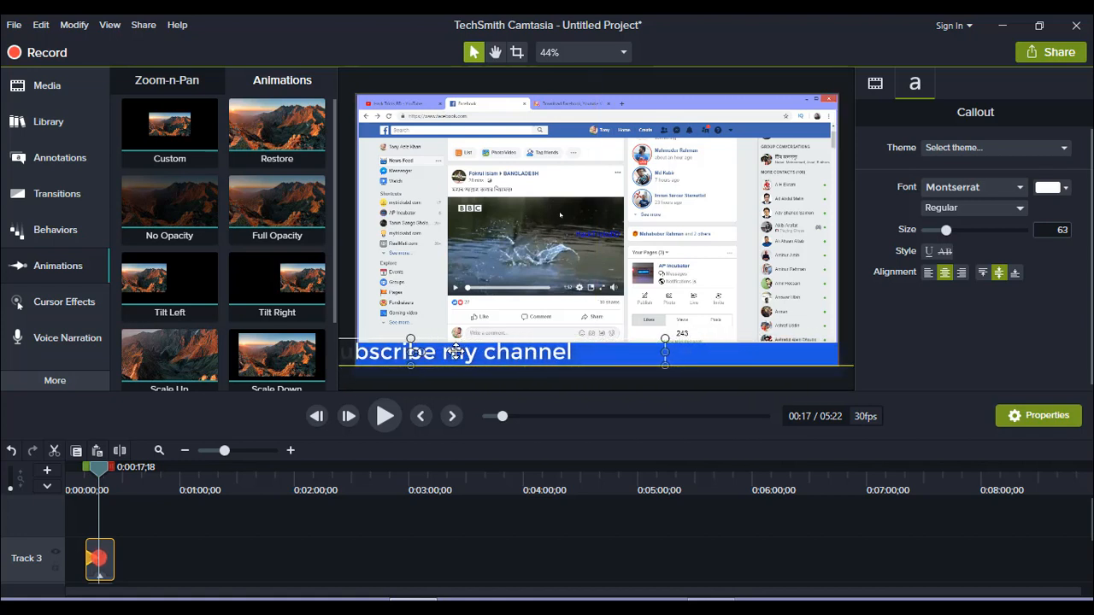
left_click_drag(571, 351, 340, 356)
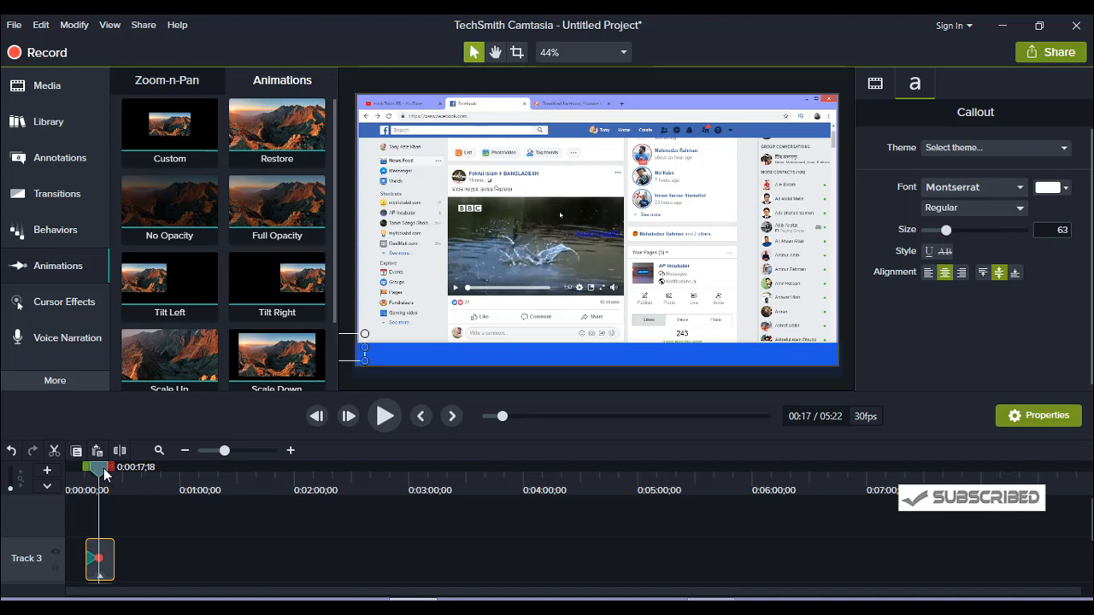
Play the text animation back from its start at about 0:00:10 to check the scrolling
left_click_drag(103, 468, 91, 469)
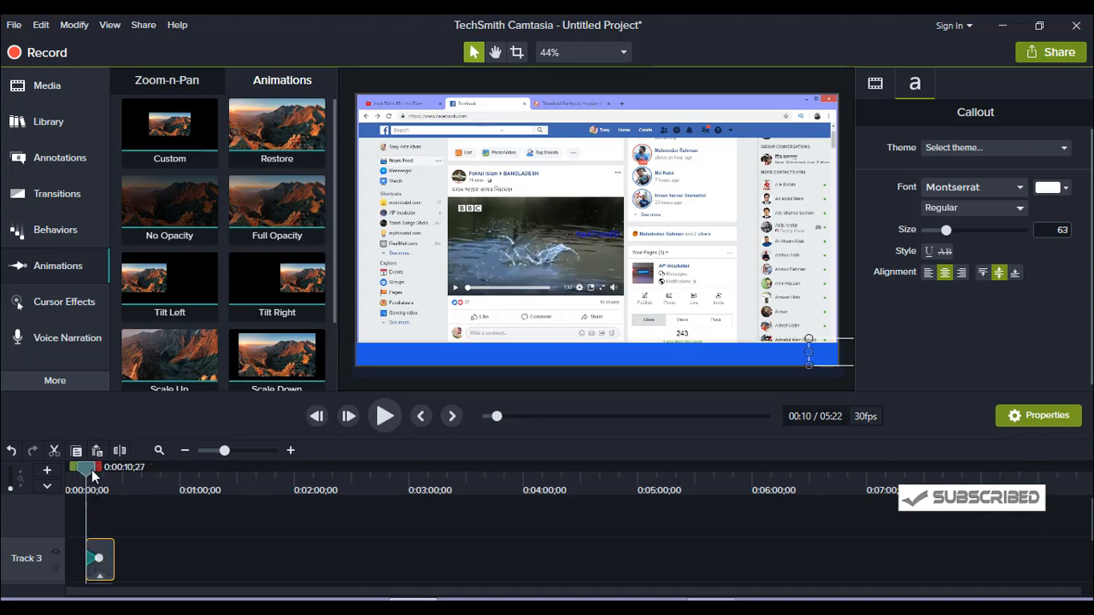
left_click(392, 414)
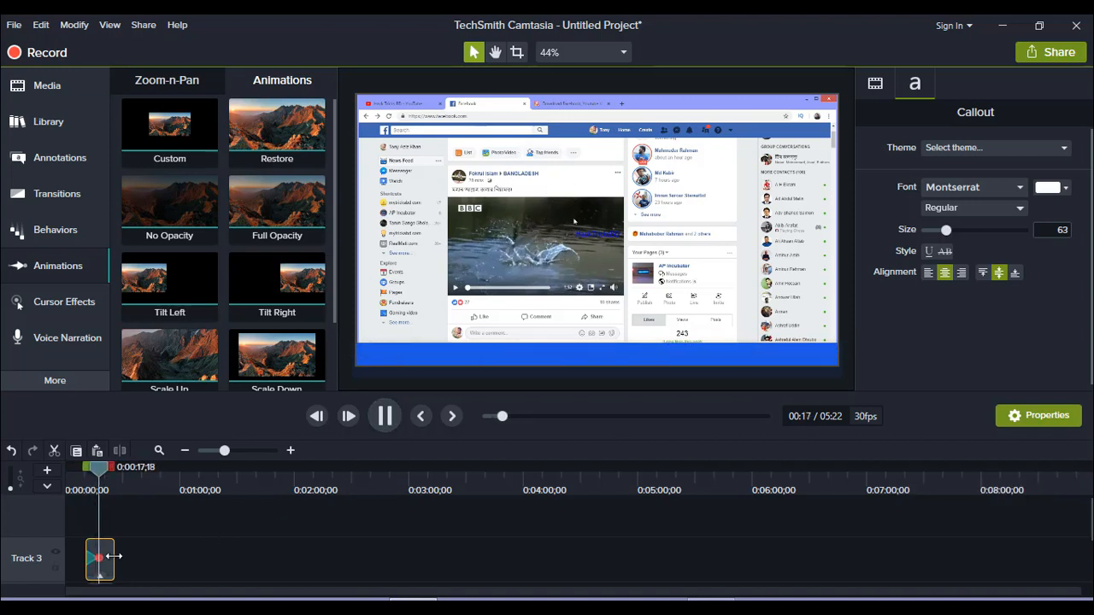
left_click(384, 415)
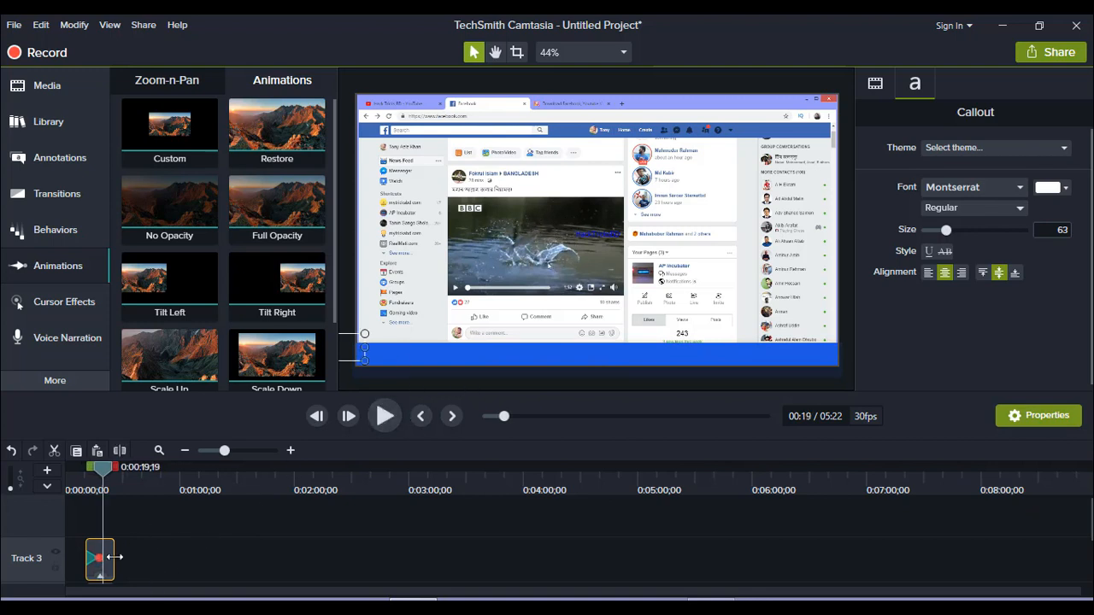
Extend the Track 3 callout to about 0:00:45 and stretch its animation to run from about 0:00:10 to 0:00:25
left_click_drag(114, 557, 152, 557)
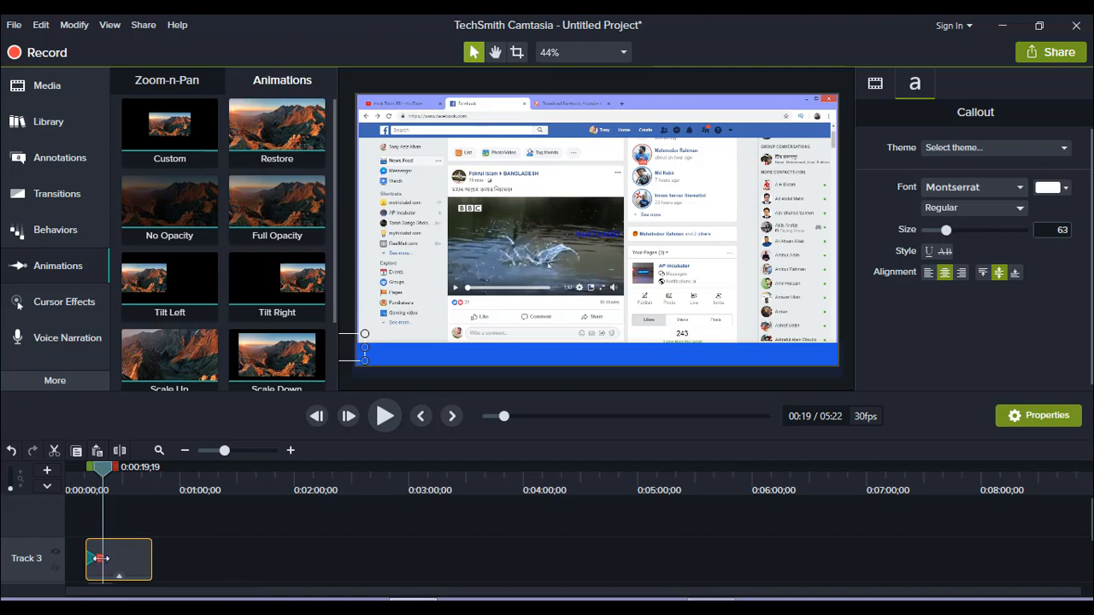
left_click(113, 559)
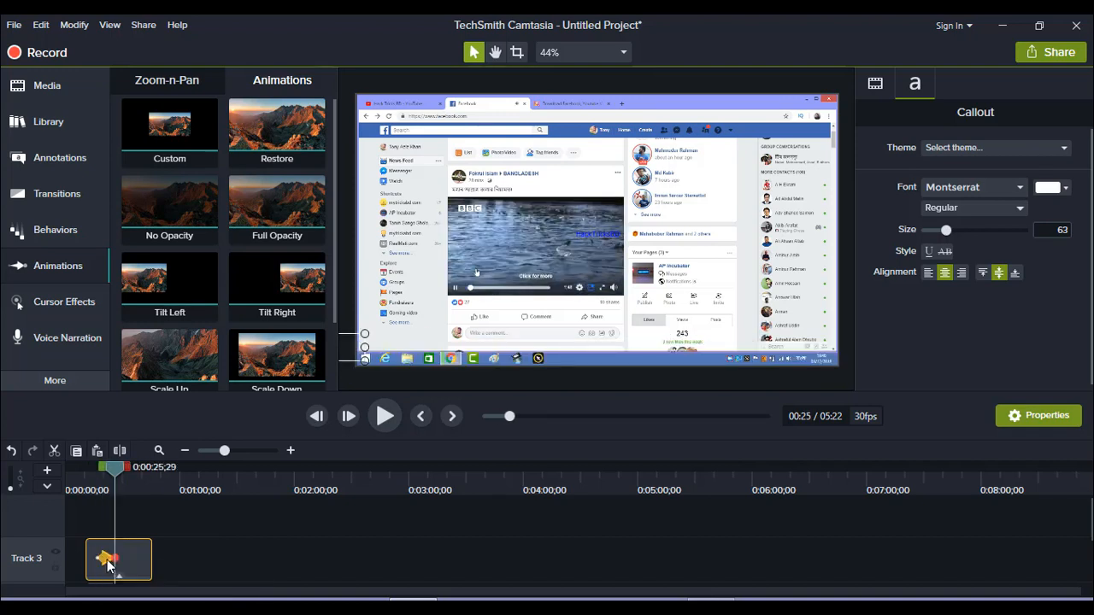
left_click_drag(102, 557, 86, 557)
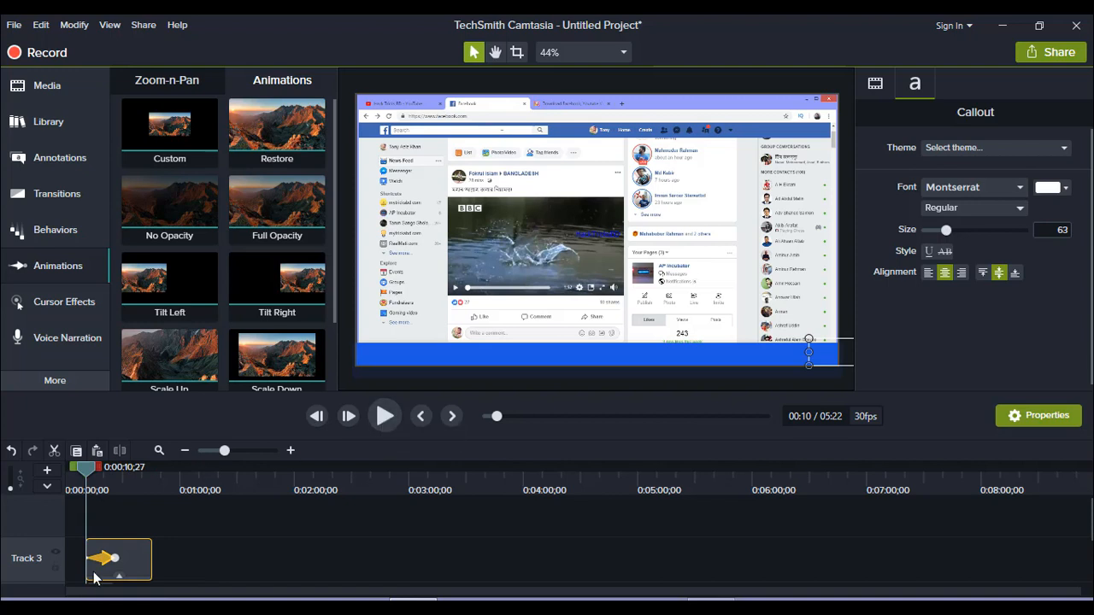
Preview the stretched animation and trim the end of the Track 3 callout to about 0:00:29
left_click(385, 416)
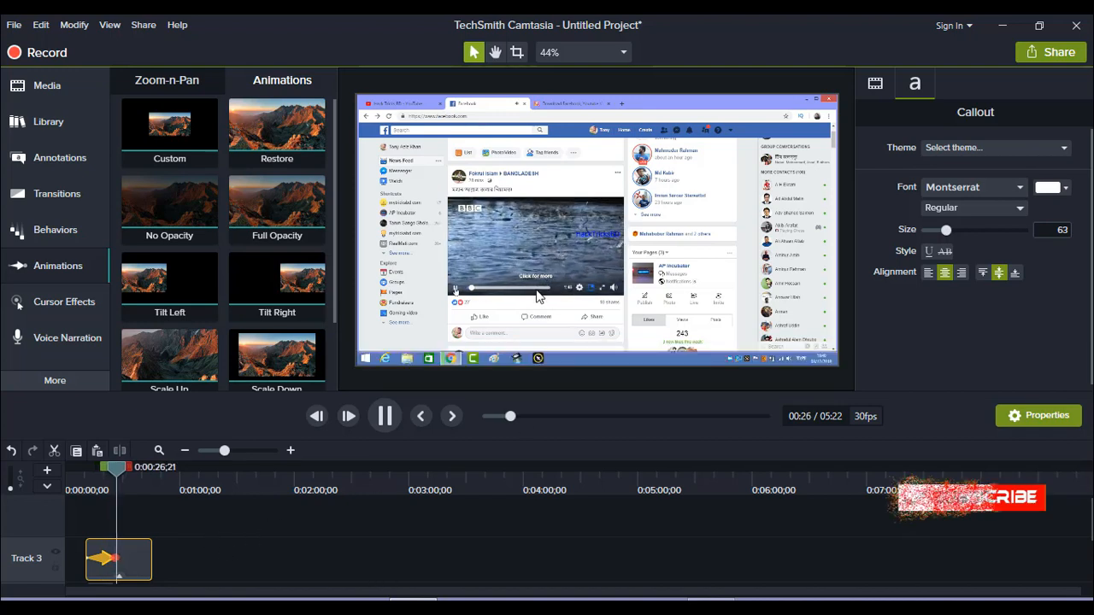
left_click(384, 416)
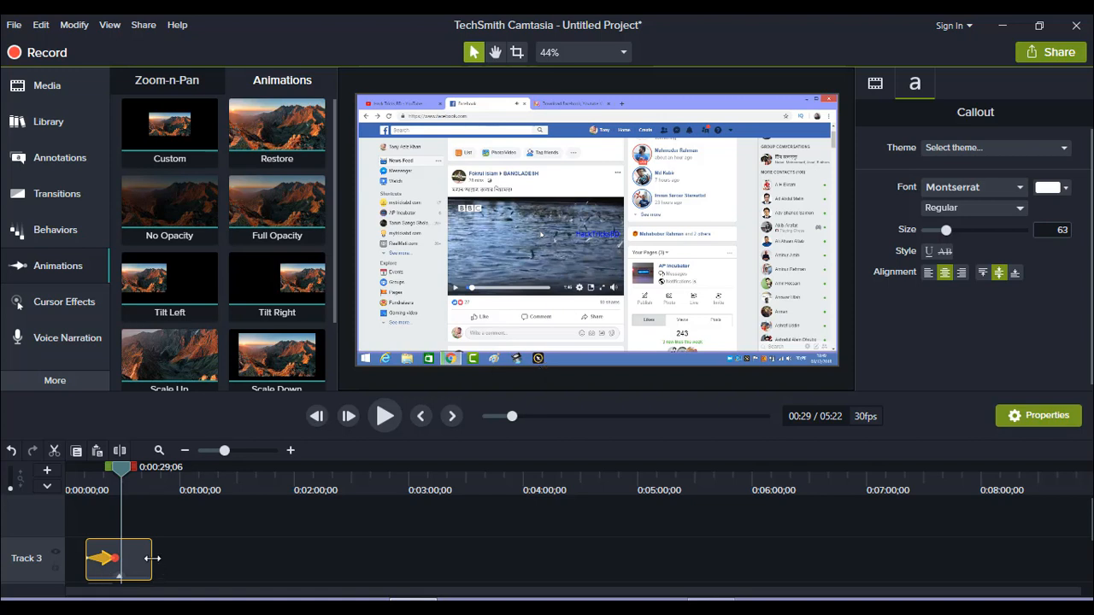
left_click_drag(145, 559, 121, 559)
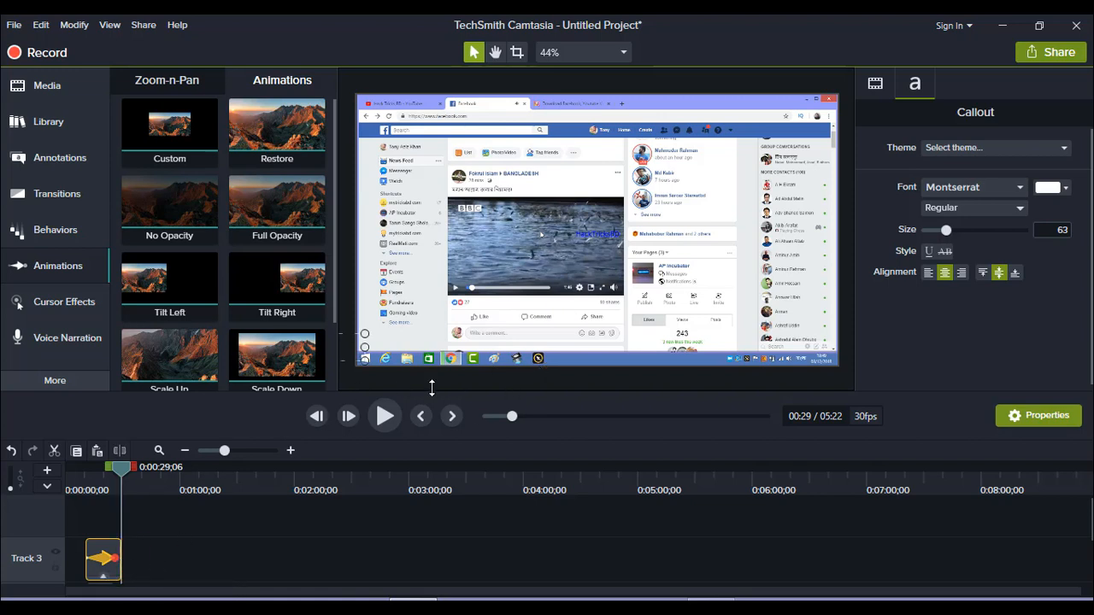